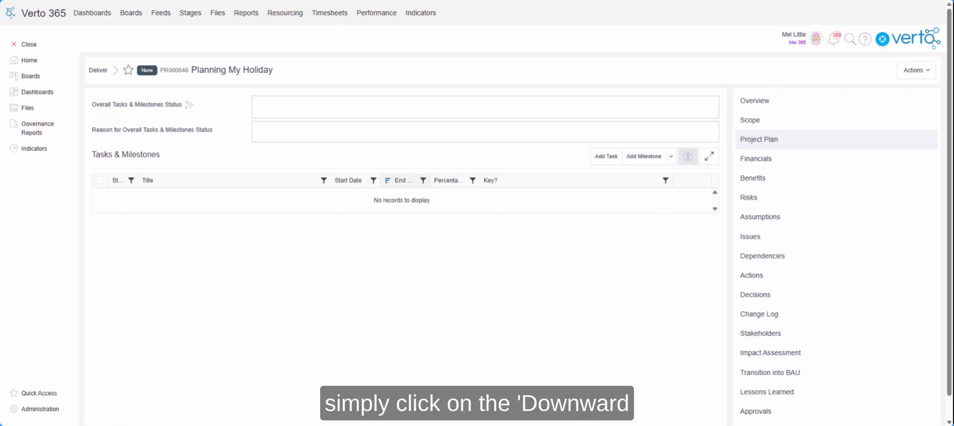
# Switch the project plan's Tasks & Milestones to the Gantt layout and open its scheduling mode.
pyautogui.click(671, 156)
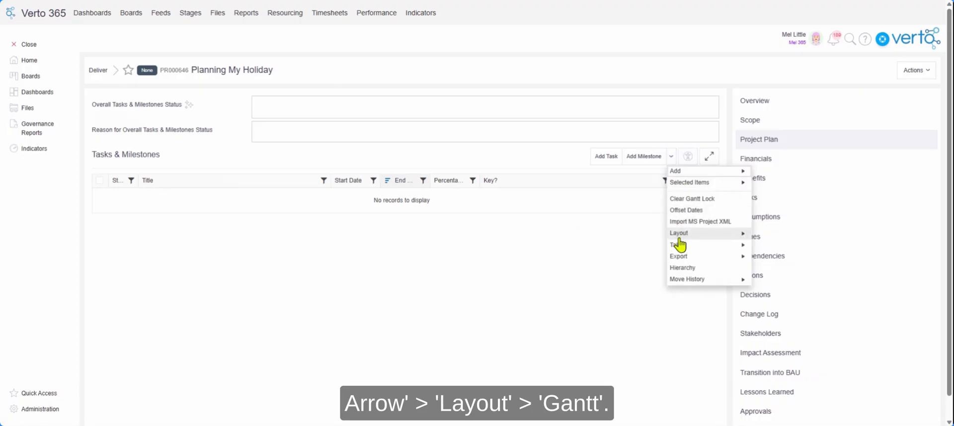
pyautogui.moveTo(680, 234)
pyautogui.click(603, 260)
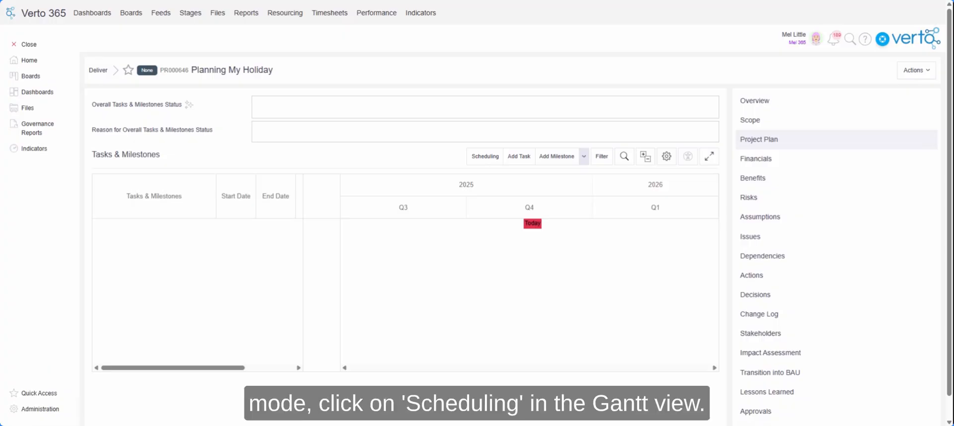
pyautogui.click(488, 161)
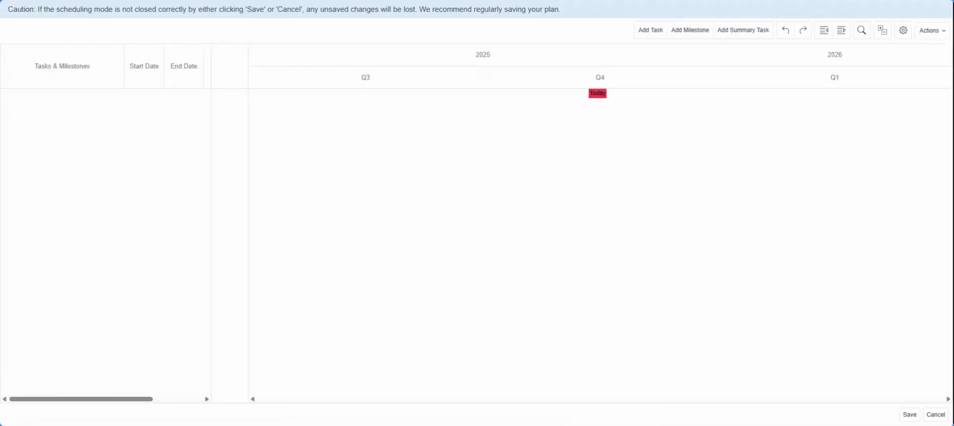
# Add Sunday and Saturday to the project plan's working days.
pyautogui.click(934, 34)
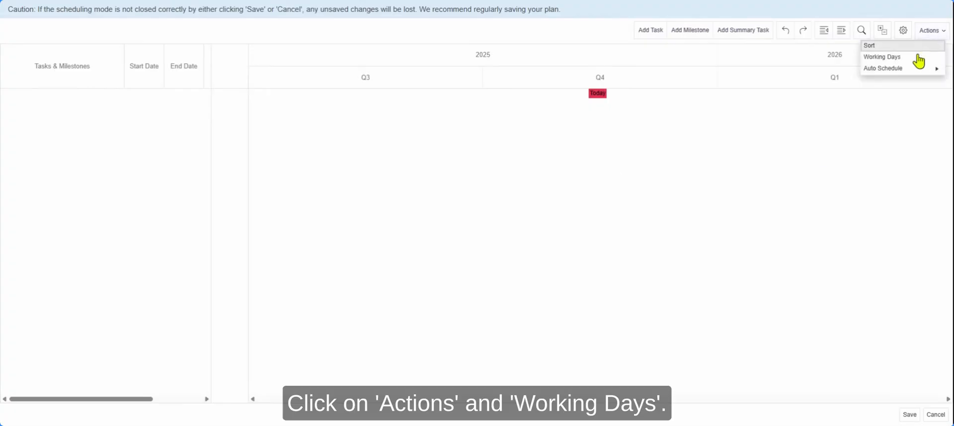
pyautogui.click(912, 57)
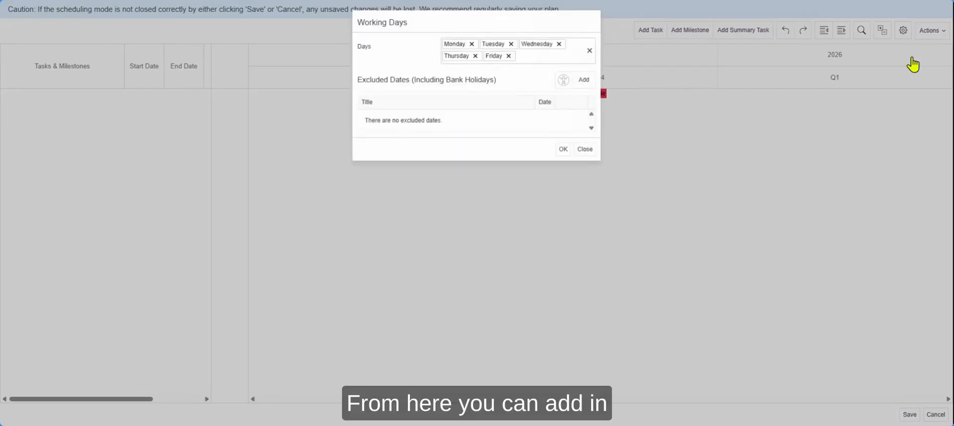
pyautogui.click(538, 57)
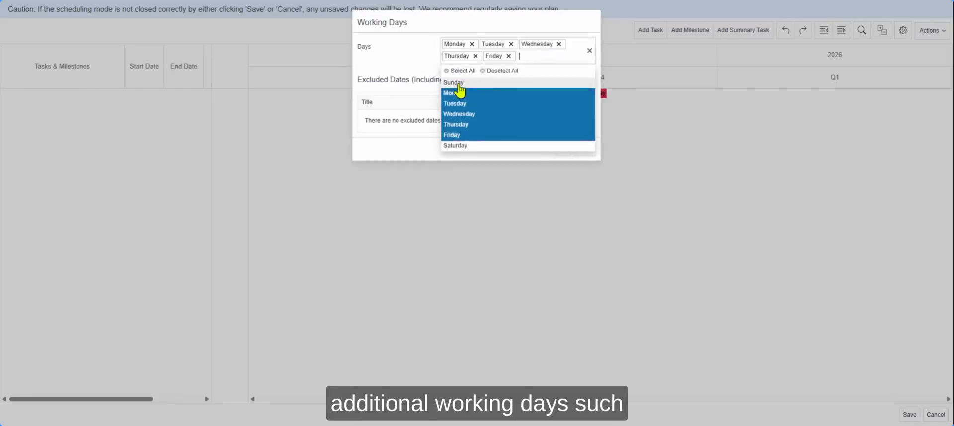
pyautogui.click(458, 83)
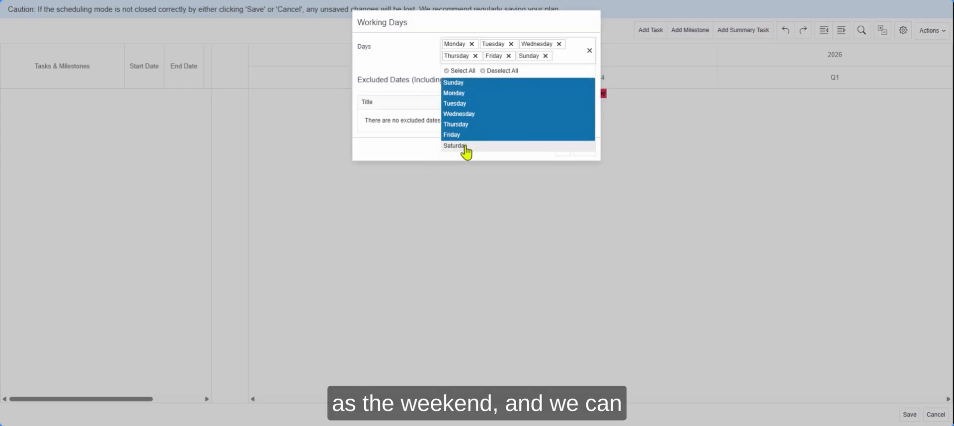
pyautogui.click(465, 146)
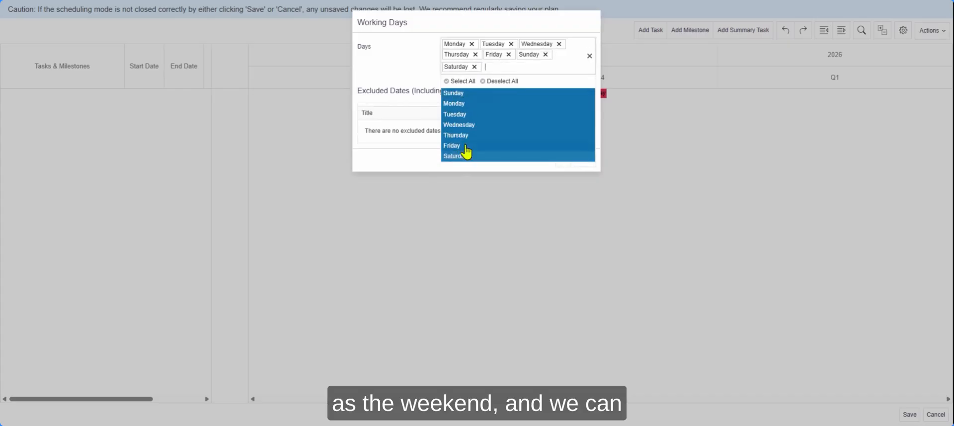
pyautogui.click(417, 162)
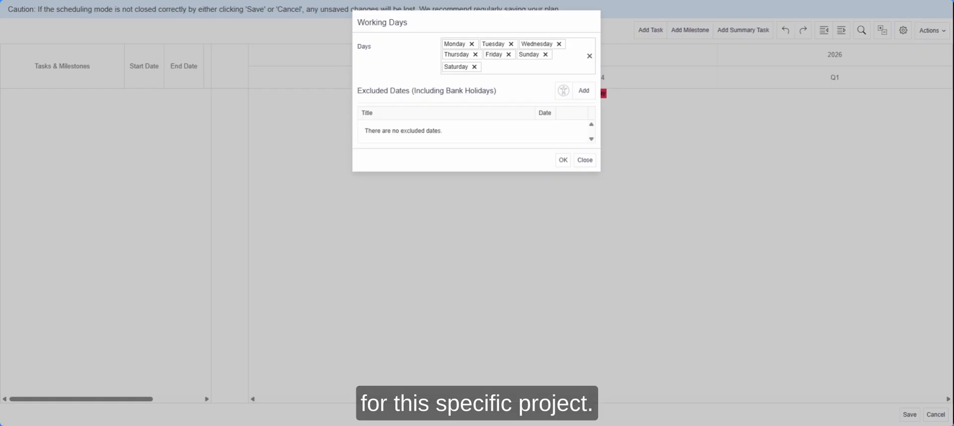
# Add an excluded date titled Company Away Day on 30/01/2026 and apply the working days settings.
pyautogui.click(585, 94)
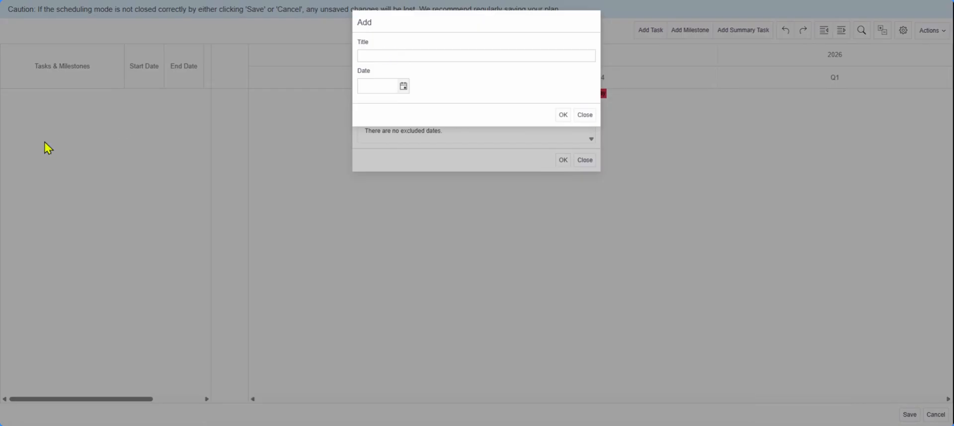
pyautogui.click(403, 55)
pyautogui.write('Company Away Day')
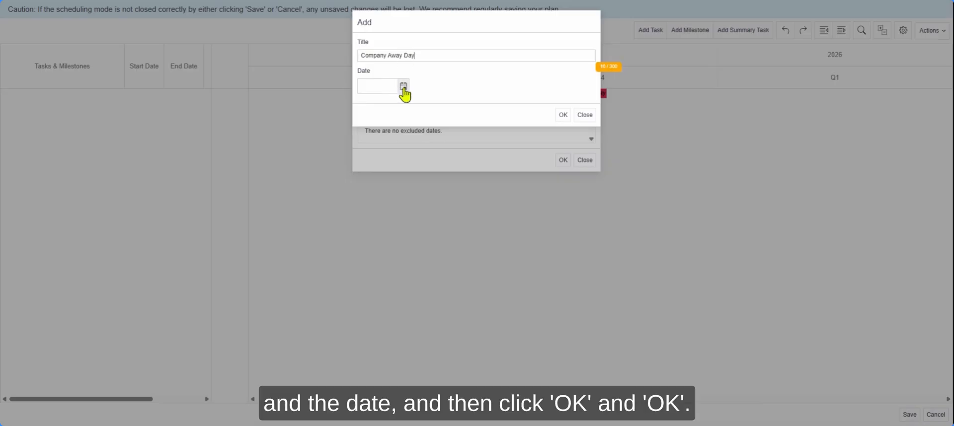
pyautogui.click(403, 87)
pyautogui.click(480, 102)
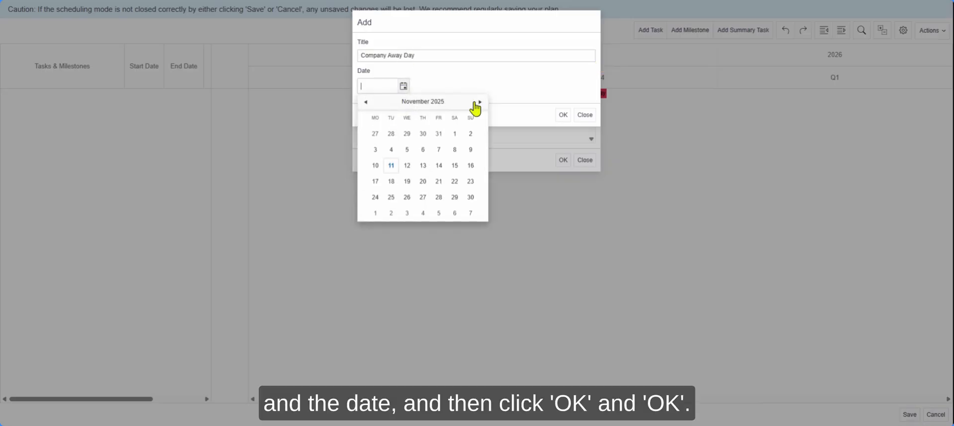
pyautogui.click(480, 102)
pyautogui.click(480, 102)
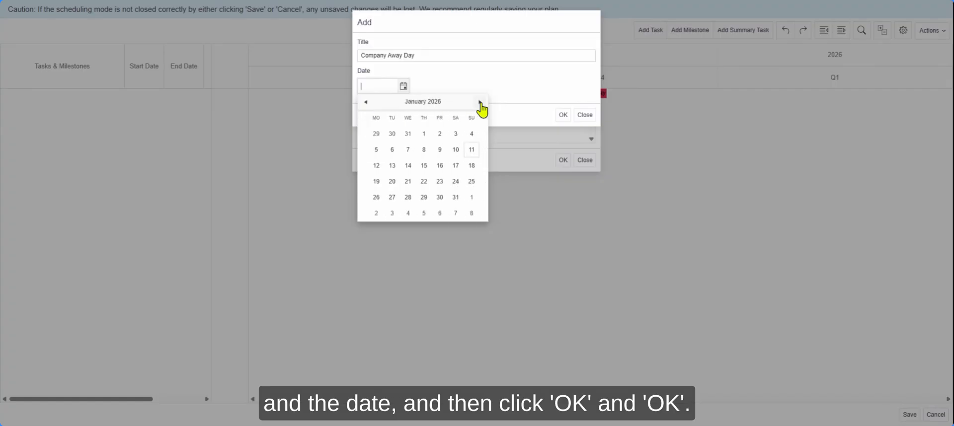
pyautogui.click(440, 200)
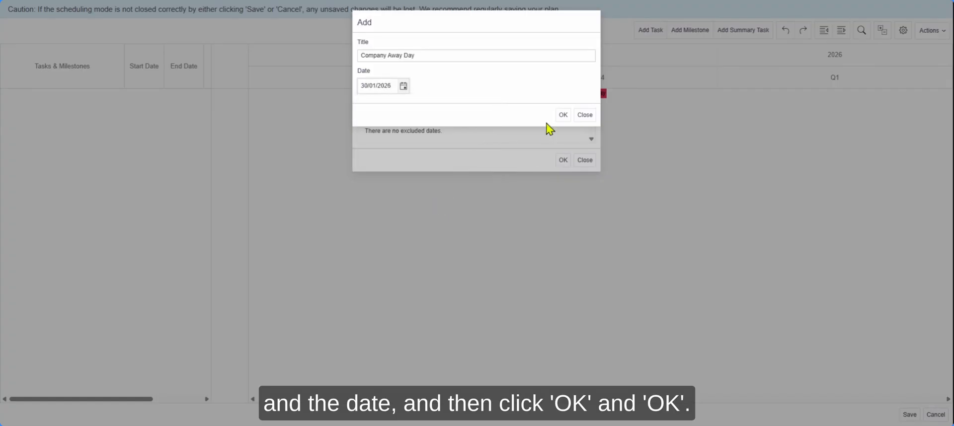
pyautogui.click(563, 116)
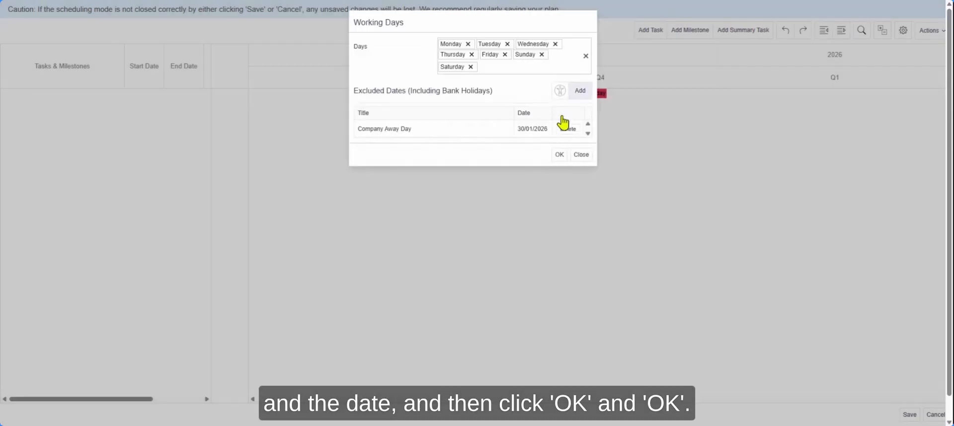
pyautogui.click(560, 156)
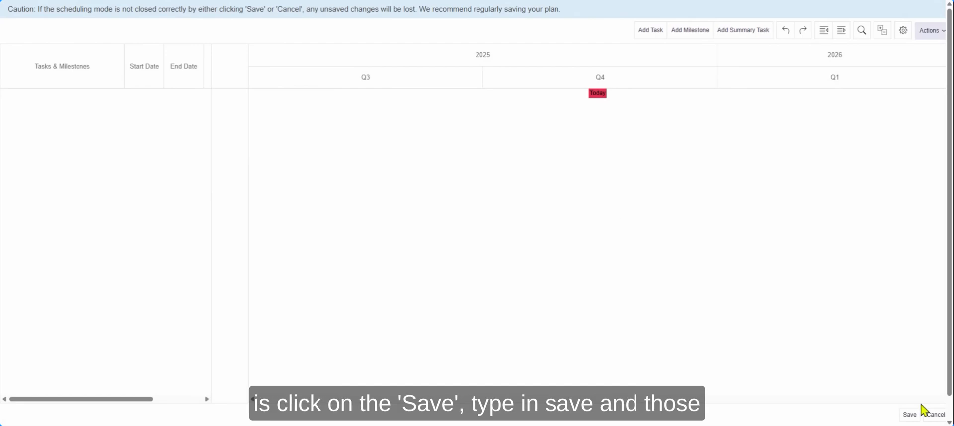
# Save the Gantt changes, confirming with the word SAVE.
pyautogui.click(909, 414)
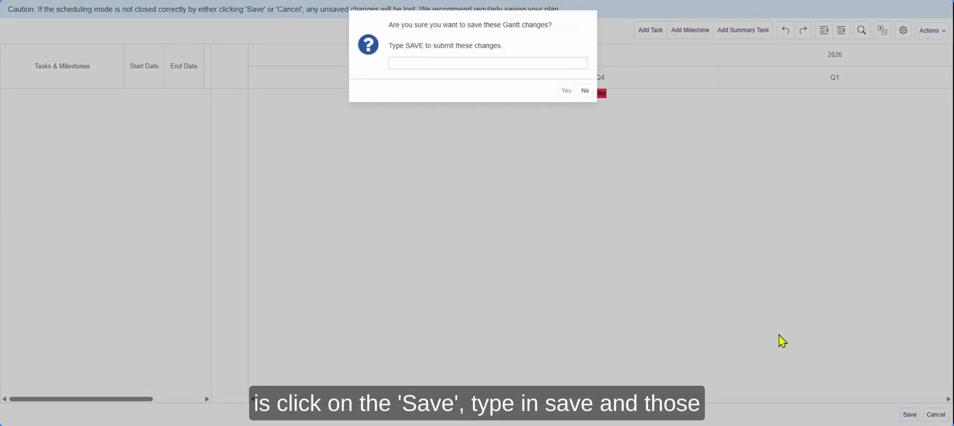
pyautogui.click(468, 62)
pyautogui.write('SAVE')
pyautogui.click(567, 93)
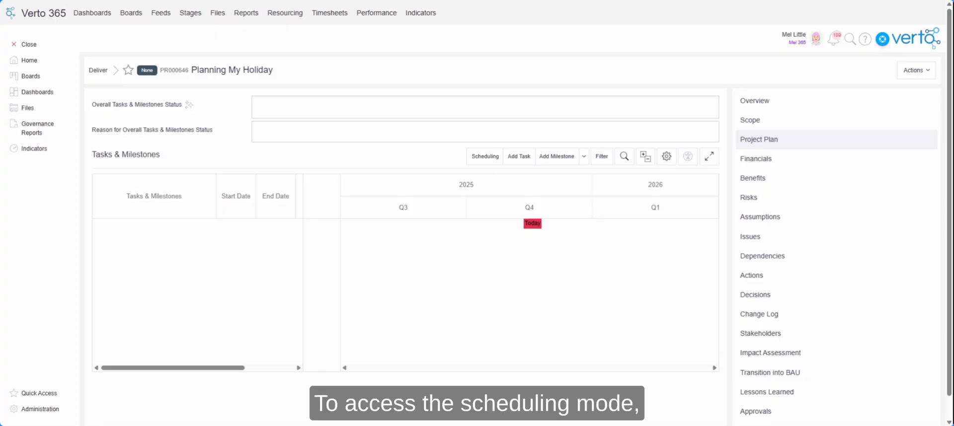
# Reopen the Gantt's scheduling mode and set Auto Schedule to On for the holiday plan.
pyautogui.click(497, 162)
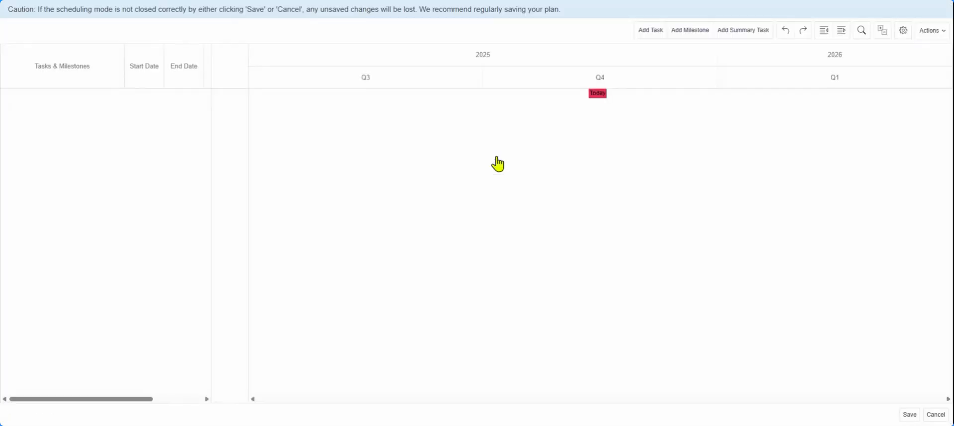
pyautogui.click(929, 33)
pyautogui.moveTo(913, 73)
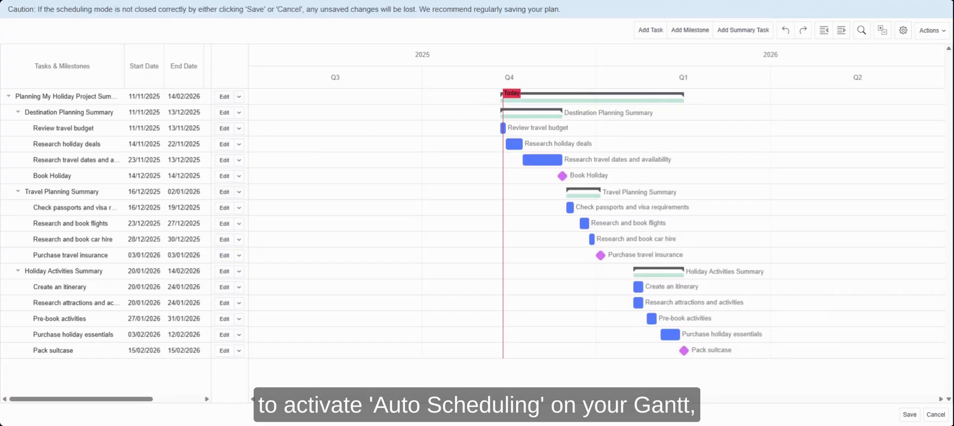
pyautogui.click(933, 34)
pyautogui.moveTo(925, 73)
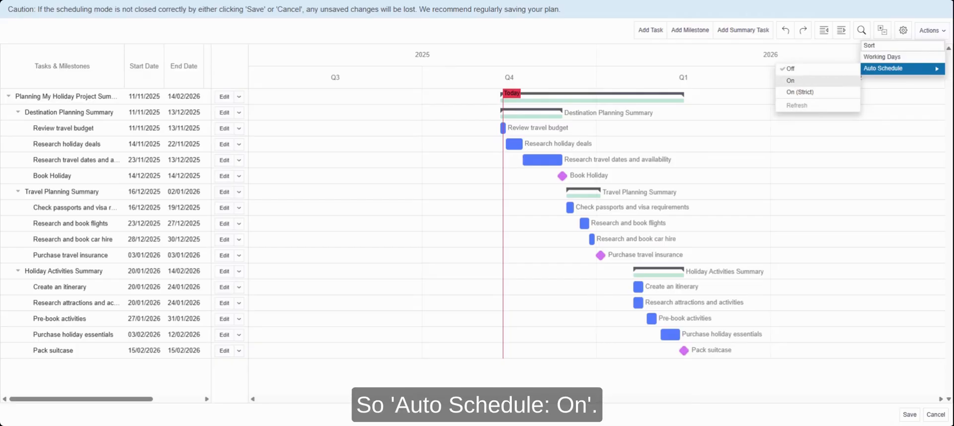
pyautogui.click(801, 81)
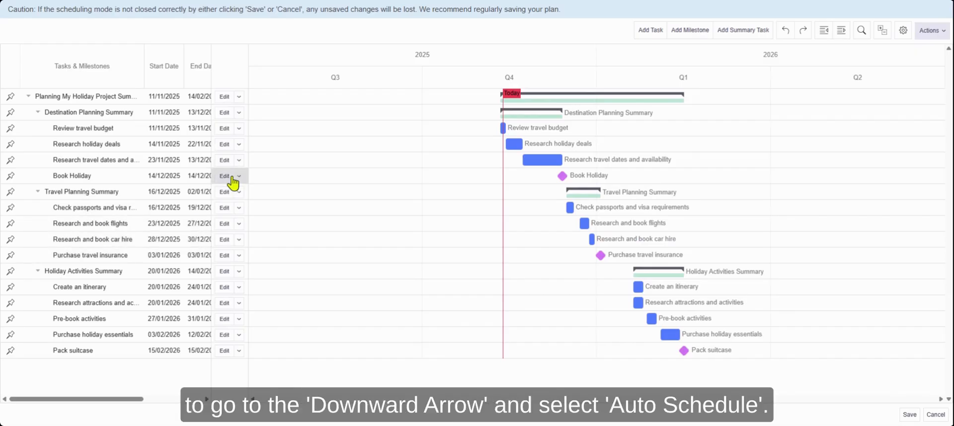
# Enable auto scheduling for the Review travel budget, Research holiday deals and Research travel dates and availability tasks.
pyautogui.click(240, 129)
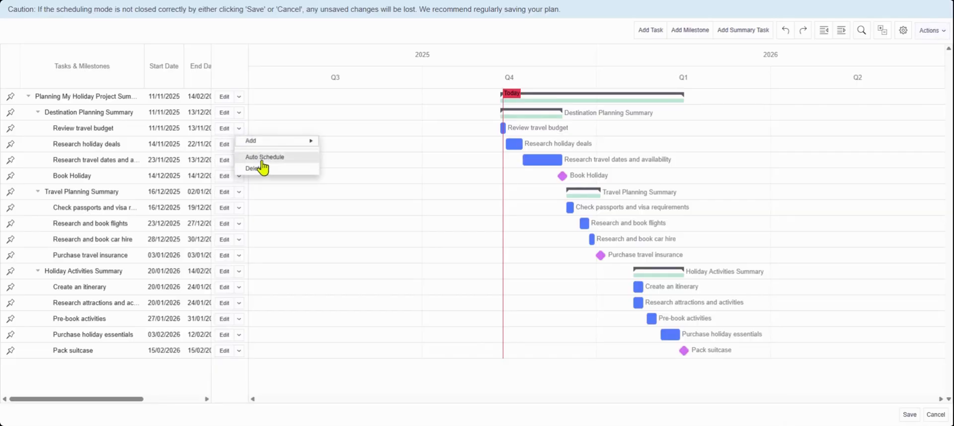
pyautogui.click(262, 159)
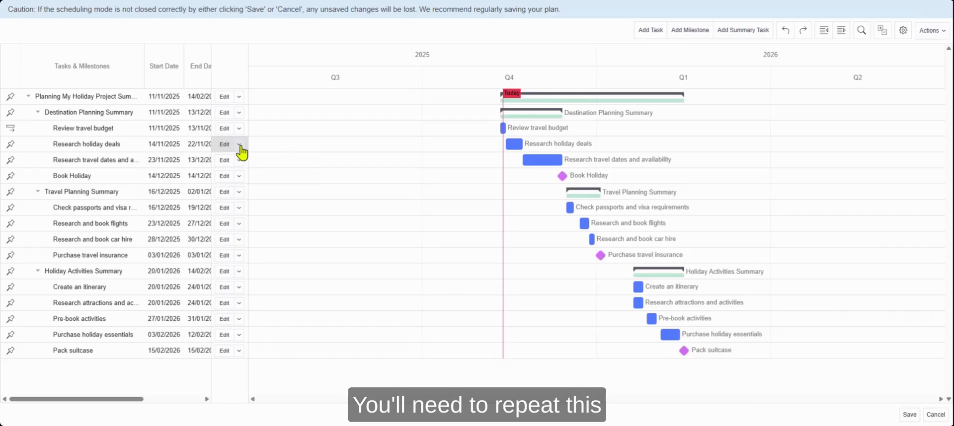
pyautogui.click(239, 144)
pyautogui.click(244, 170)
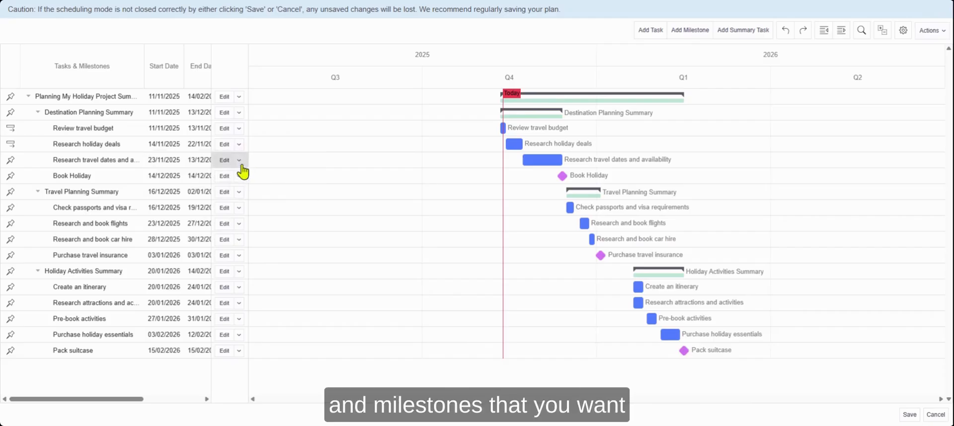
pyautogui.click(240, 161)
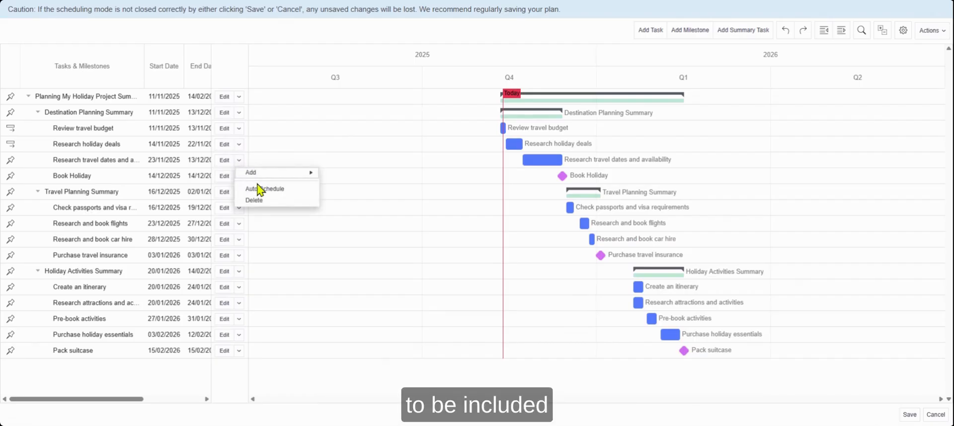
pyautogui.click(258, 189)
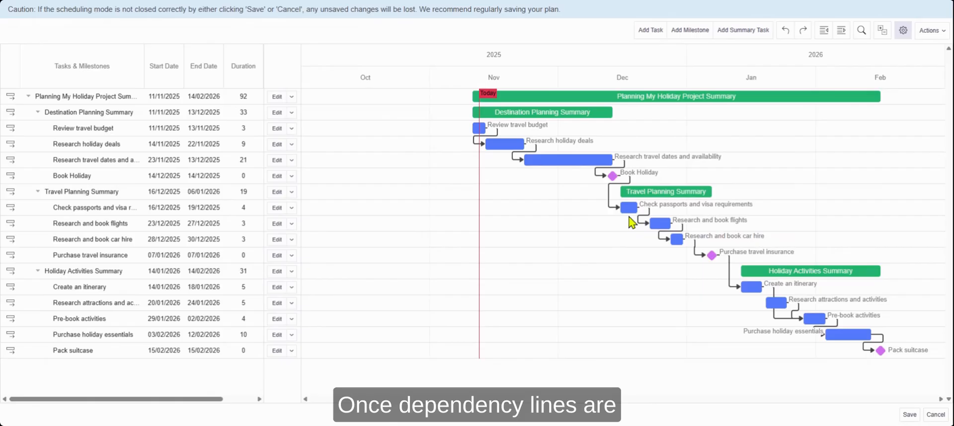
# Turn on the display of slack in the Gantt settings.
pyautogui.moveTo(637, 230)
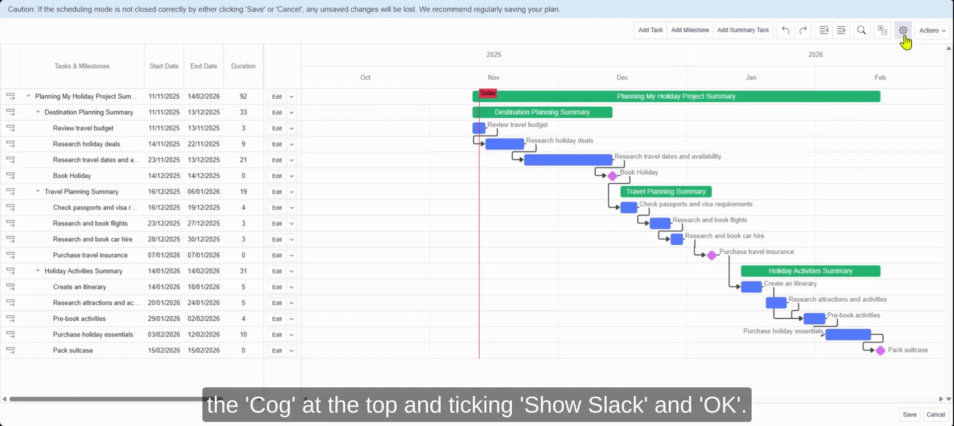
pyautogui.click(904, 35)
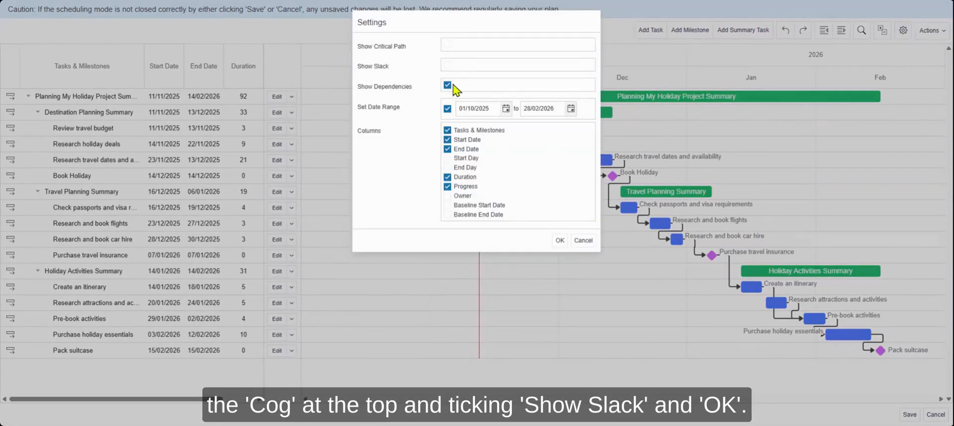
pyautogui.click(447, 66)
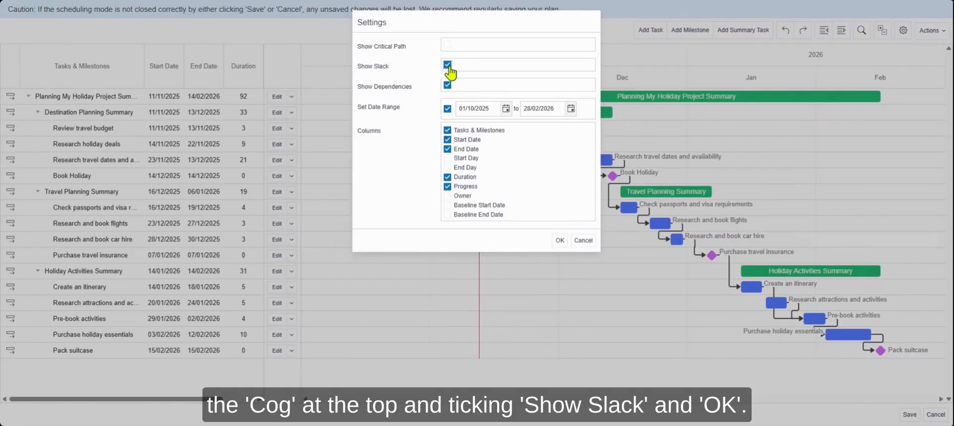
pyautogui.click(559, 241)
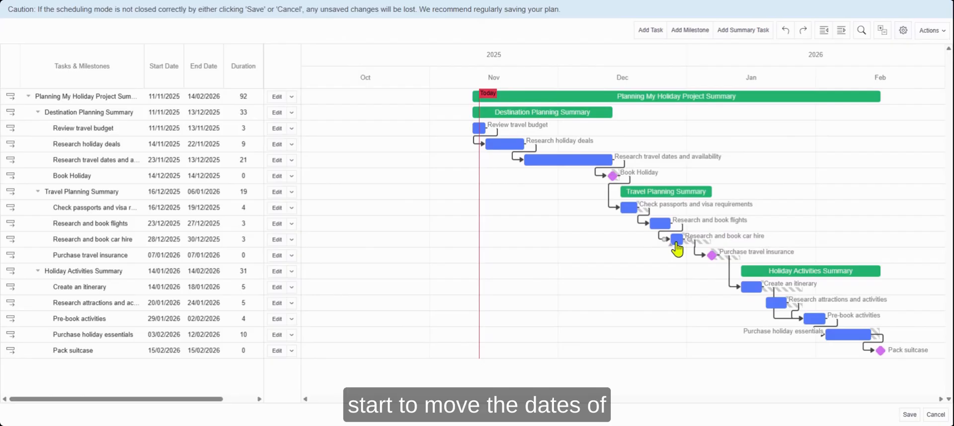
# Reschedule the Research and book car hire task to start on 07/01/2026 and move the Purchase travel insurance milestone to a later date.
pyautogui.moveTo(677, 239); pyautogui.dragTo(687, 240)
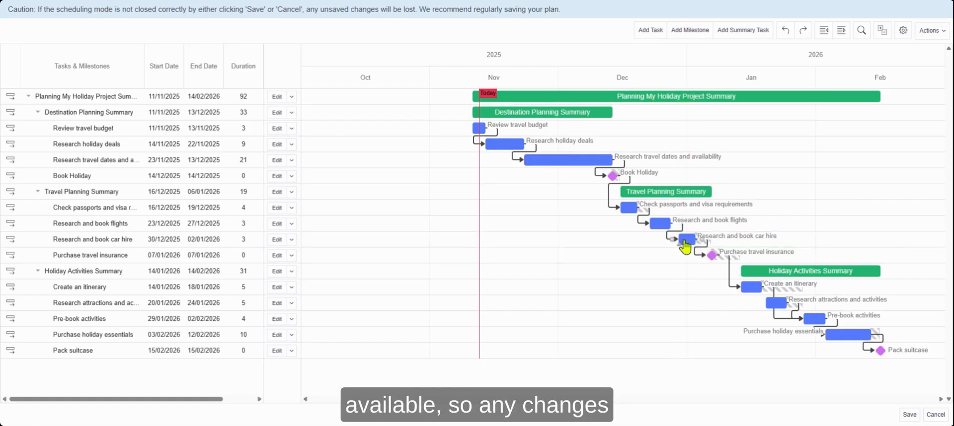
pyautogui.moveTo(685, 244); pyautogui.dragTo(717, 240)
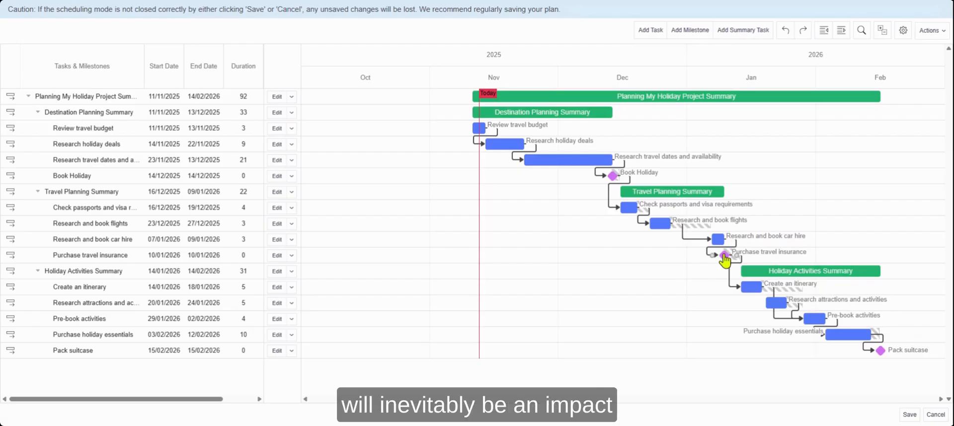
pyautogui.moveTo(725, 256); pyautogui.dragTo(747, 255)
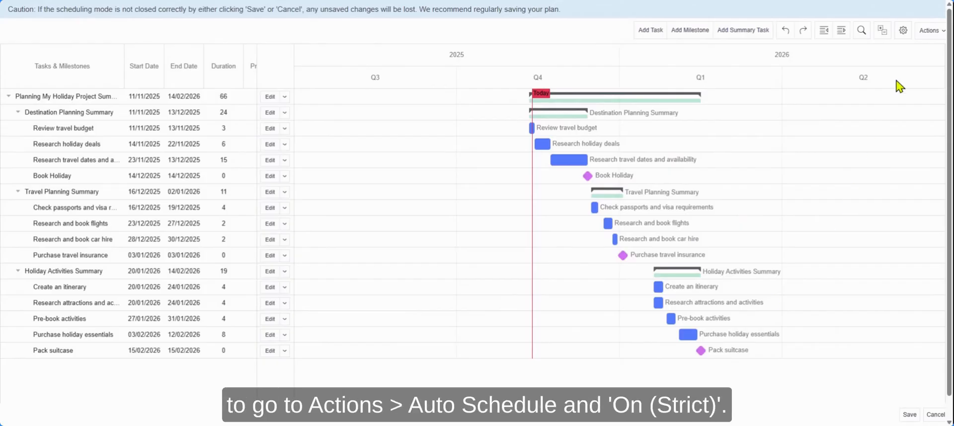
# Set the Gantt's Auto Schedule option to On (Strict) for the holiday plan.
pyautogui.click(923, 35)
pyautogui.moveTo(918, 70)
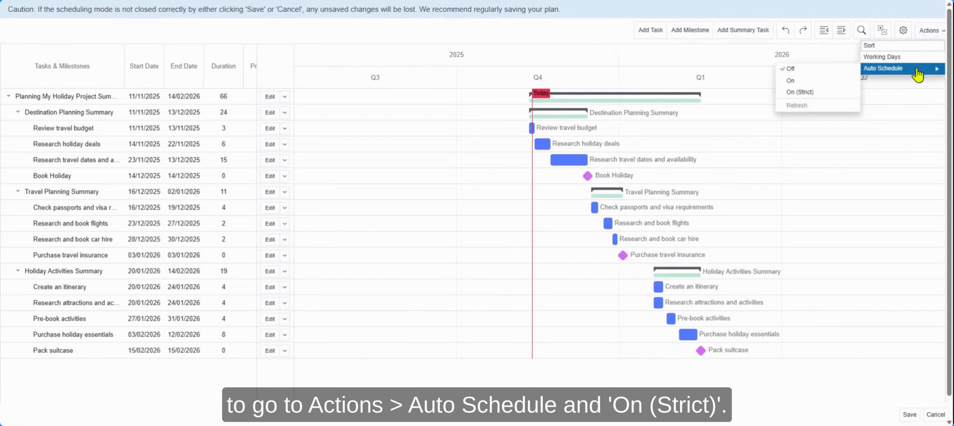
pyautogui.click(801, 92)
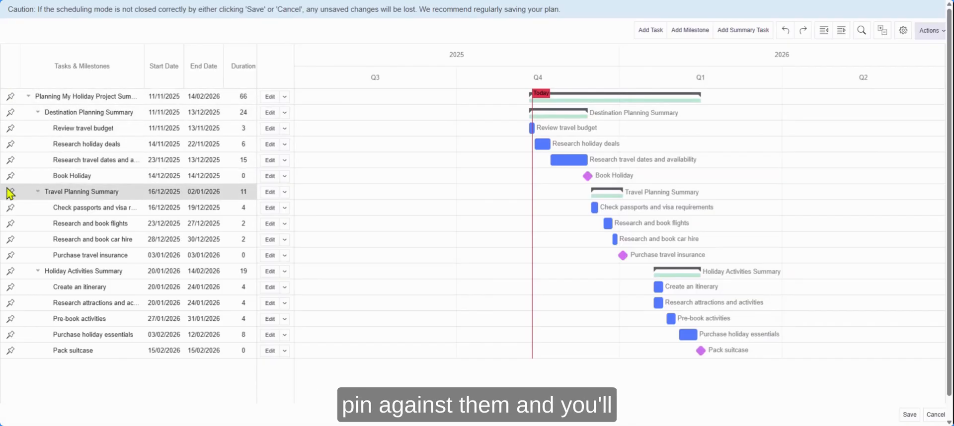
# Enable auto scheduling for Destination Planning Summary, Review travel budget, Research holiday deals, Research travel dates and availability, and Book Holiday.
pyautogui.click(285, 113)
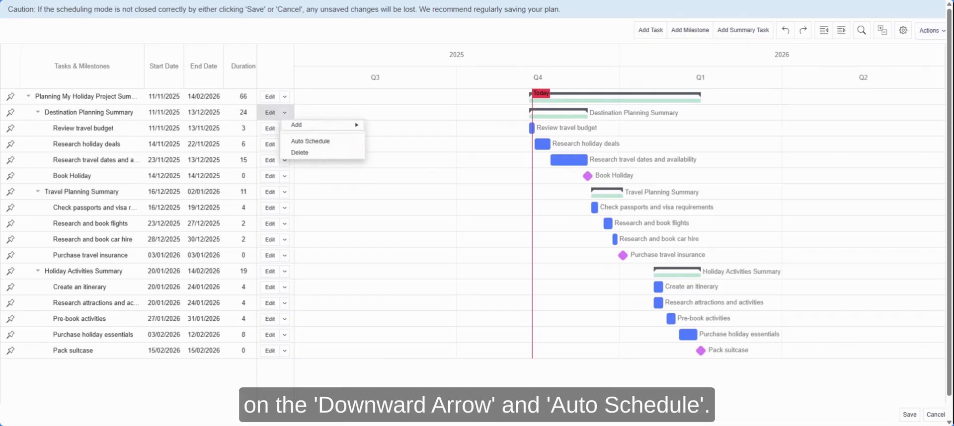
pyautogui.click(303, 142)
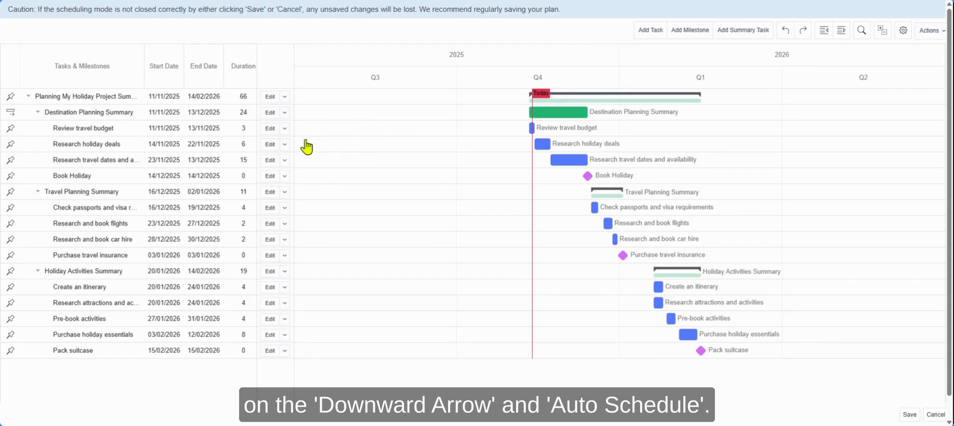
pyautogui.click(286, 129)
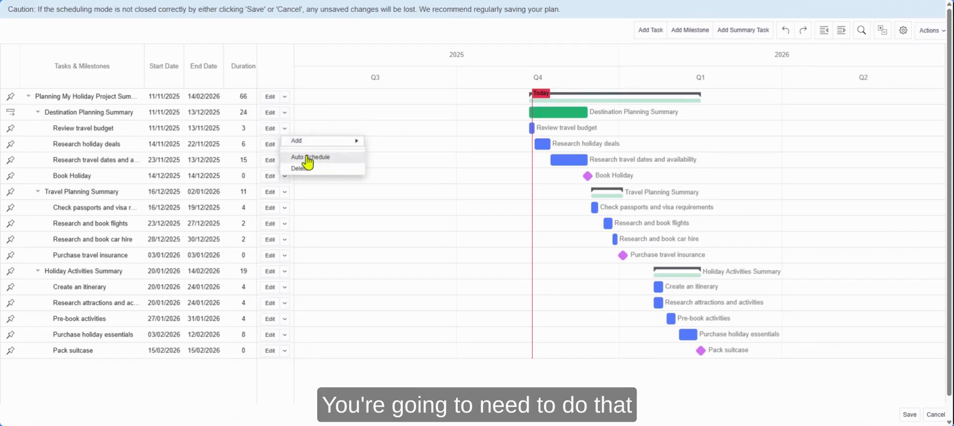
pyautogui.click(308, 158)
pyautogui.click(285, 144)
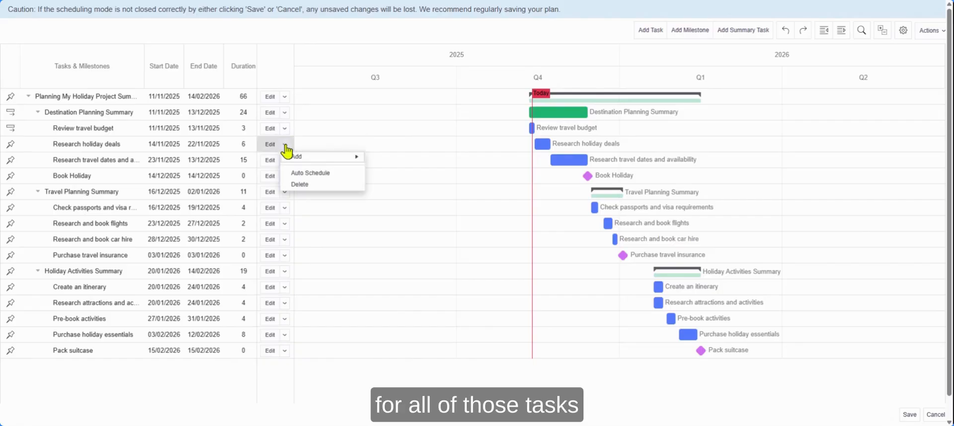
pyautogui.click(301, 175)
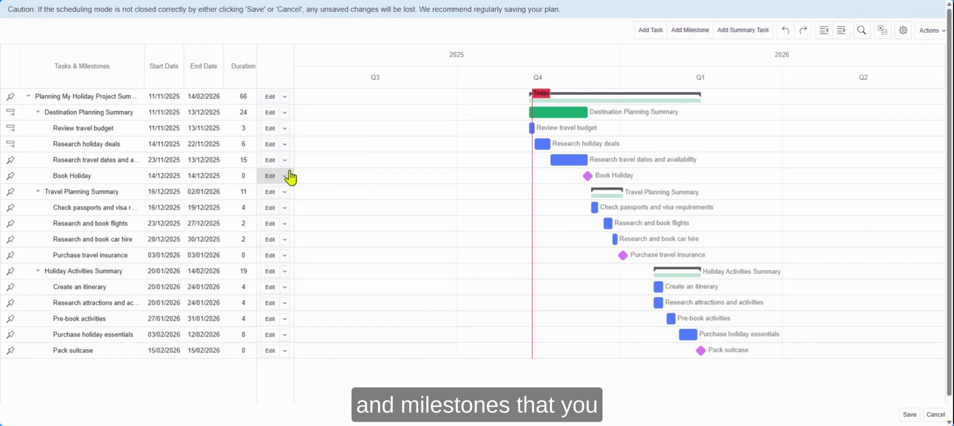
pyautogui.click(285, 160)
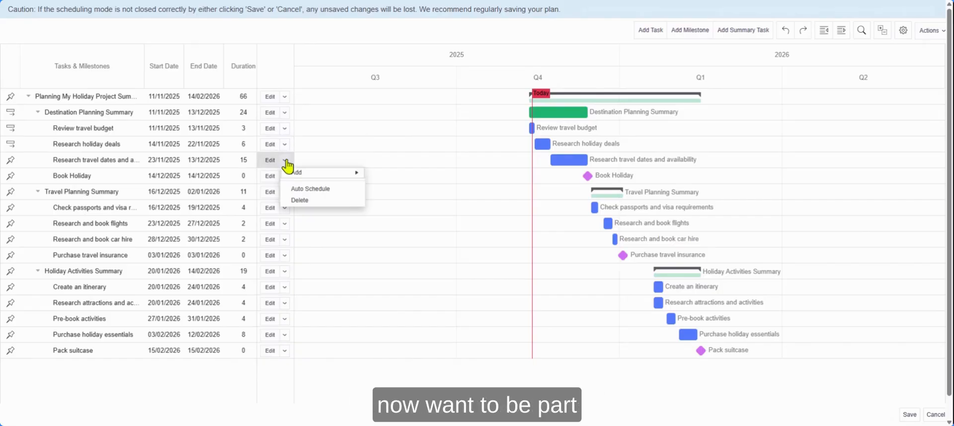
pyautogui.click(303, 193)
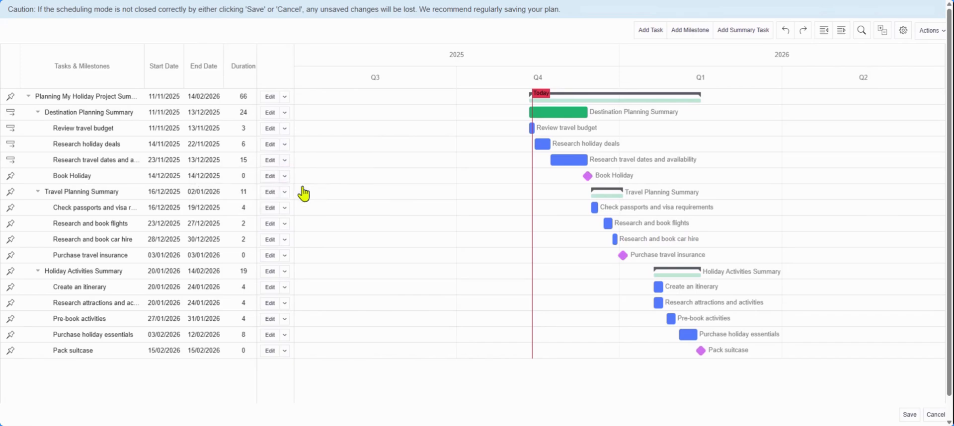
pyautogui.click(286, 179)
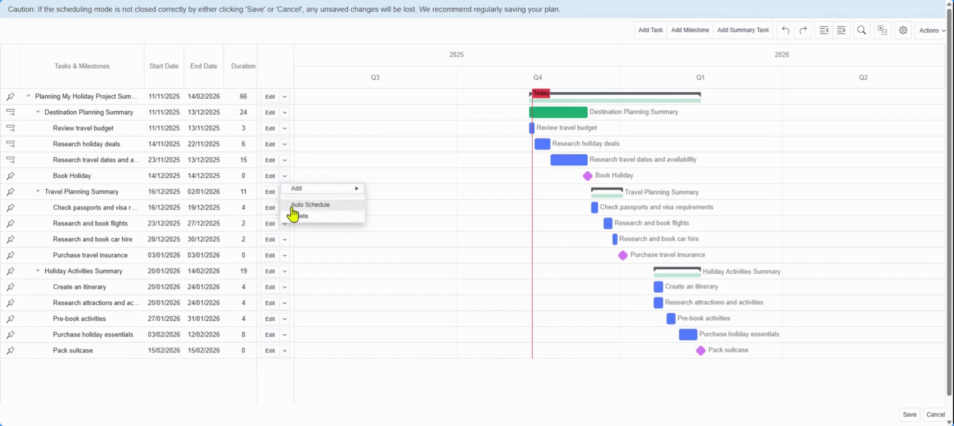
pyautogui.click(293, 205)
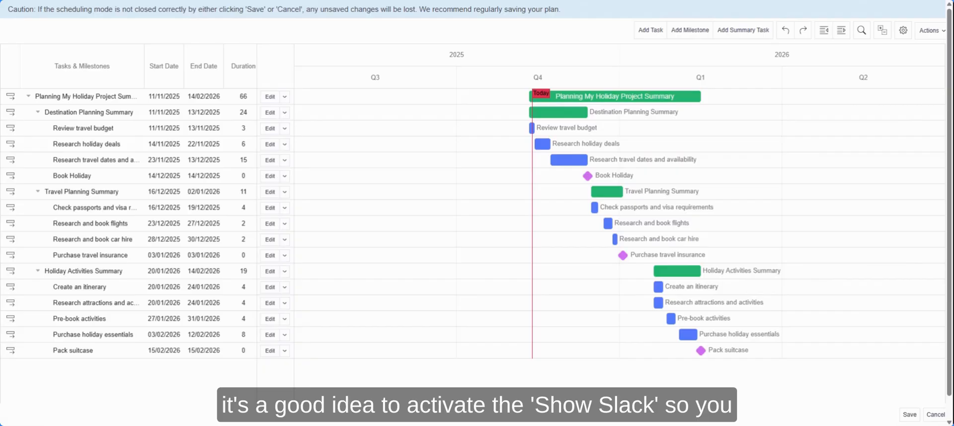
# Turn on Show Slack in the Gantt settings and draw a dependency from the Review travel budget task to the Pack suitcase milestone.
pyautogui.click(903, 31)
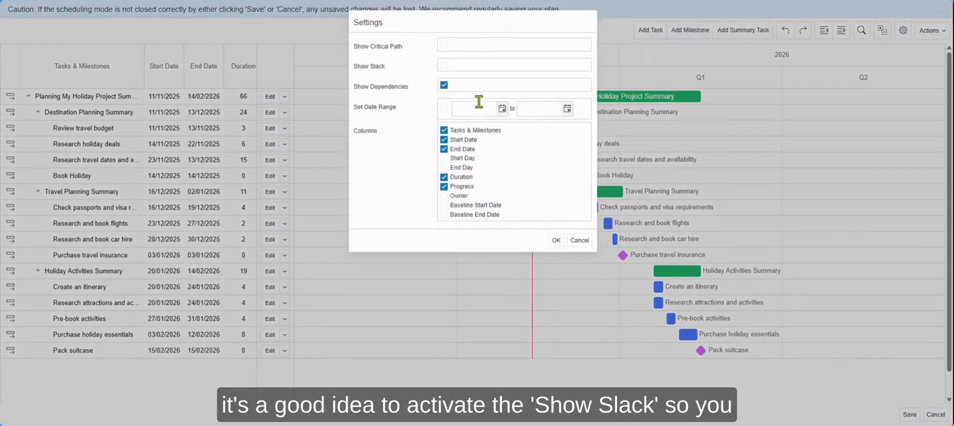
pyautogui.click(444, 65)
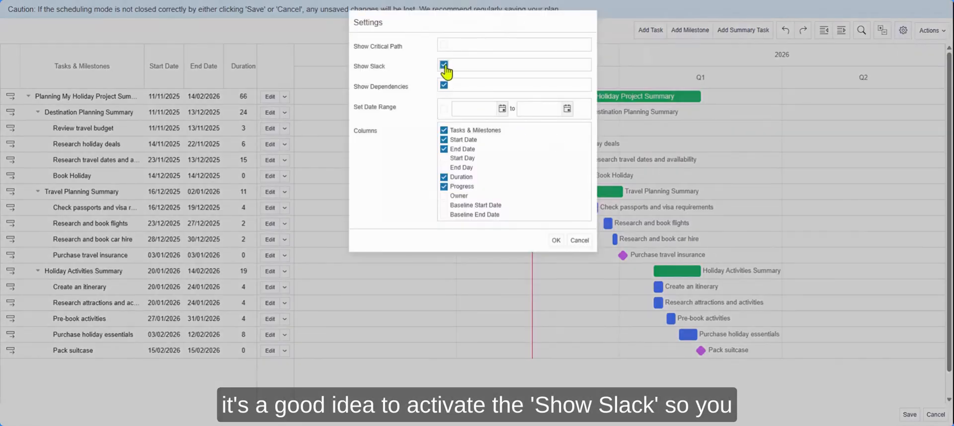
pyautogui.click(555, 242)
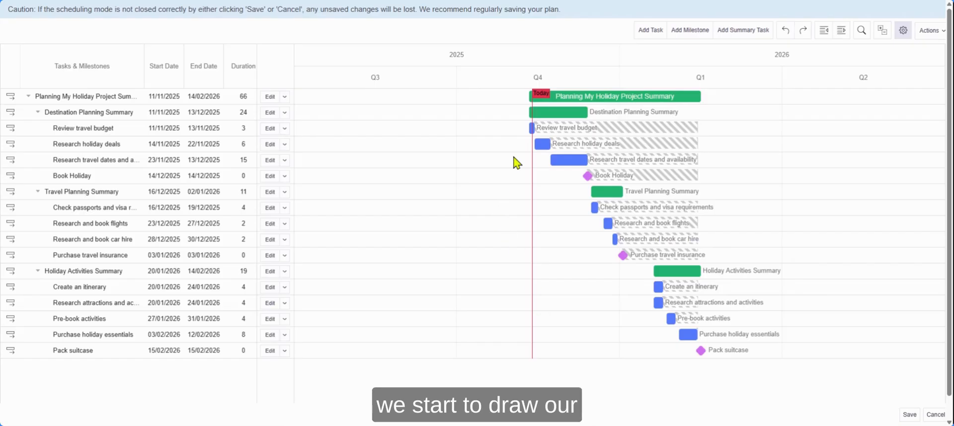
pyautogui.moveTo(532, 130)
pyautogui.moveTo(539, 130); pyautogui.dragTo(690, 357)
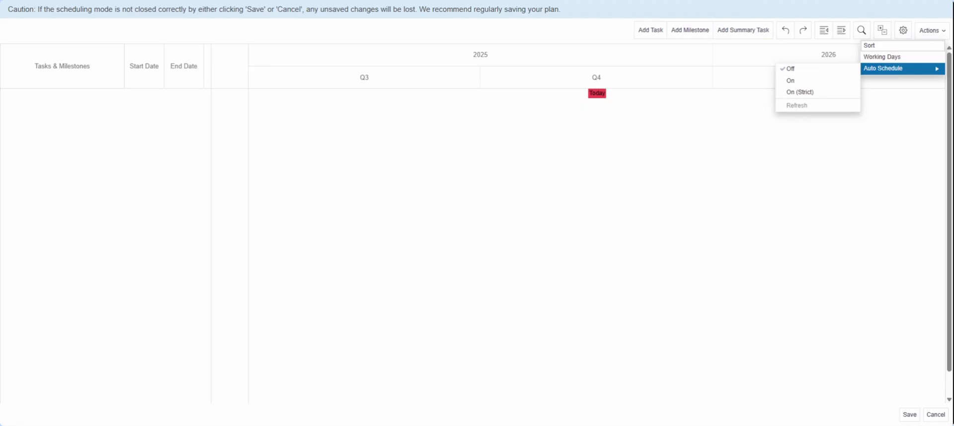
# Set Auto Schedule to On for the empty Gantt and save the changes, confirming with SAVE.
pyautogui.click(793, 83)
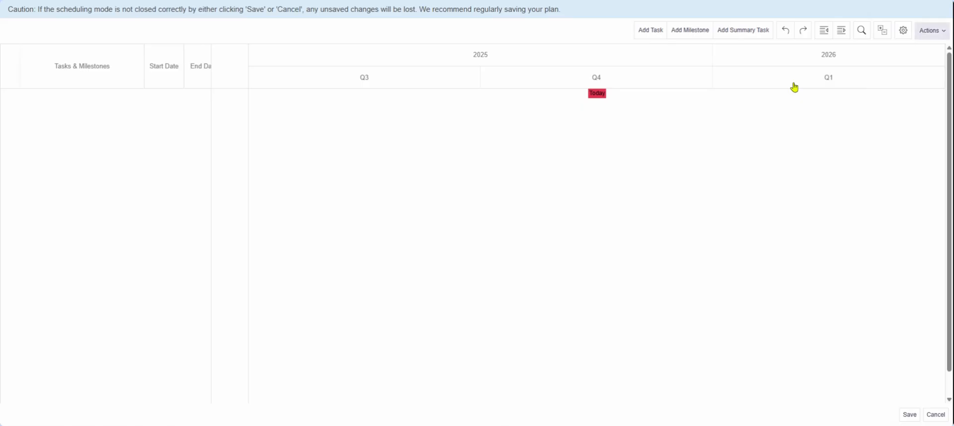
pyautogui.click(910, 419)
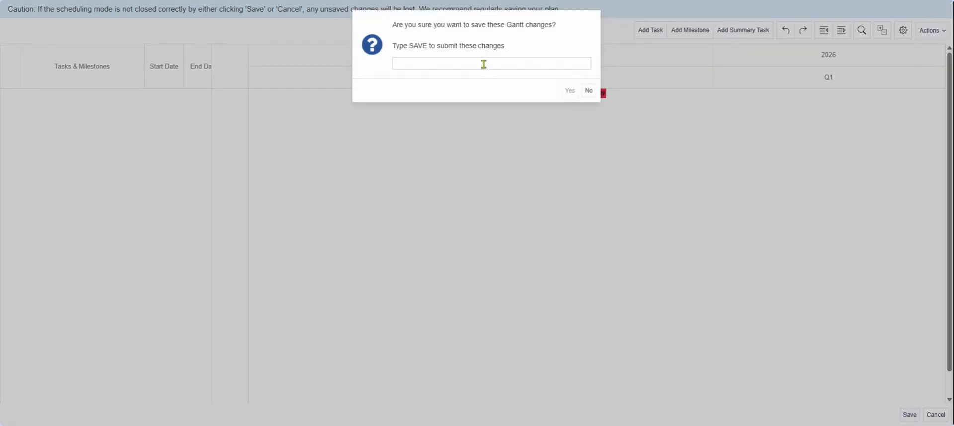
pyautogui.write('SAVE')
pyautogui.click(569, 91)
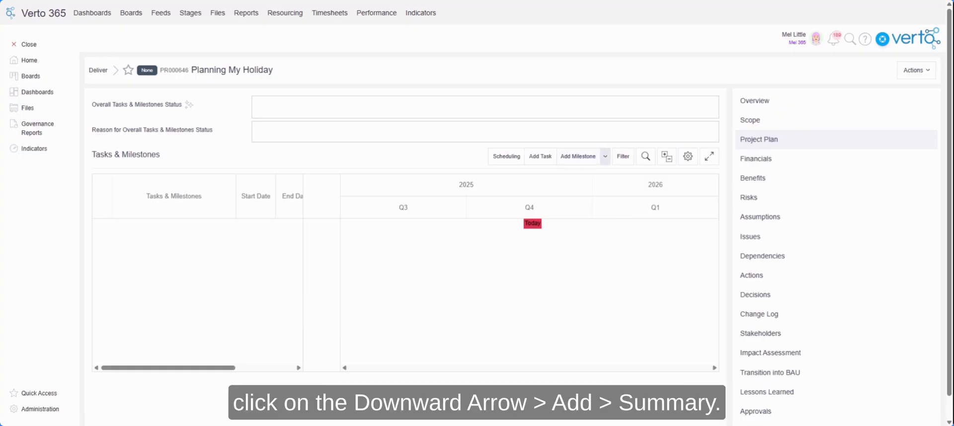
pyautogui.click(605, 156)
pyautogui.moveTo(615, 177)
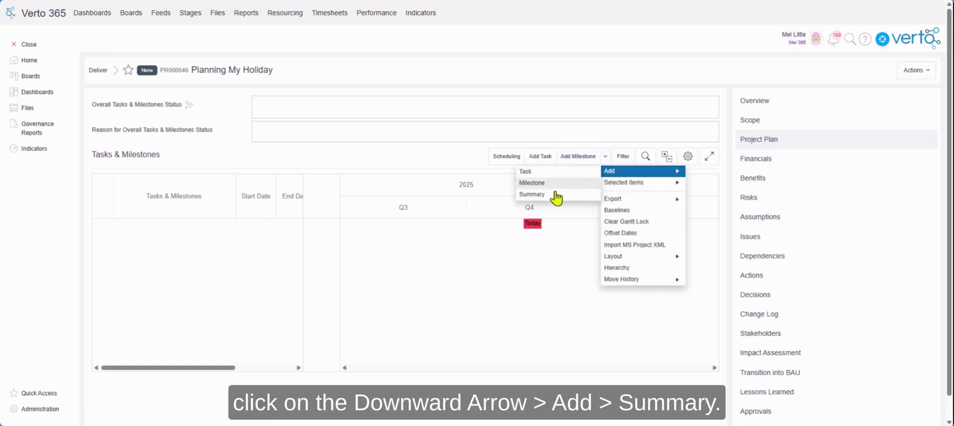
pyautogui.click(520, 242)
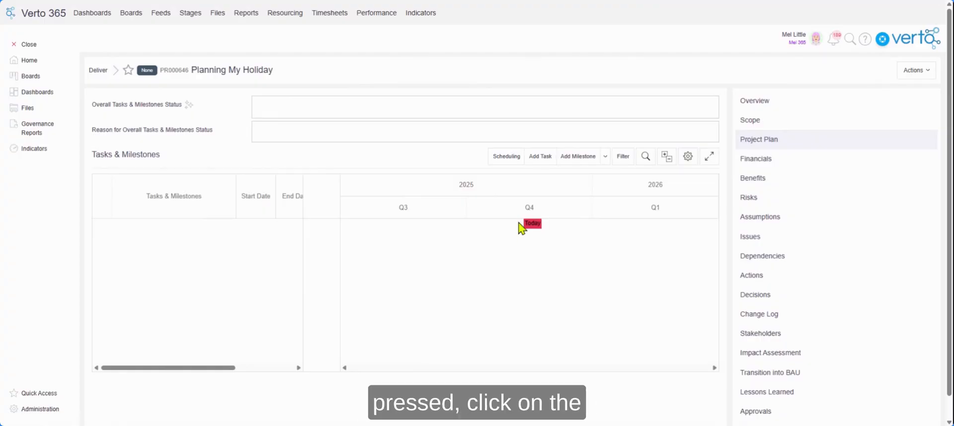
# In scheduling mode, create a new summary task titled My Holiday Project with a start date of 11/11/2025.
pyautogui.click(507, 158)
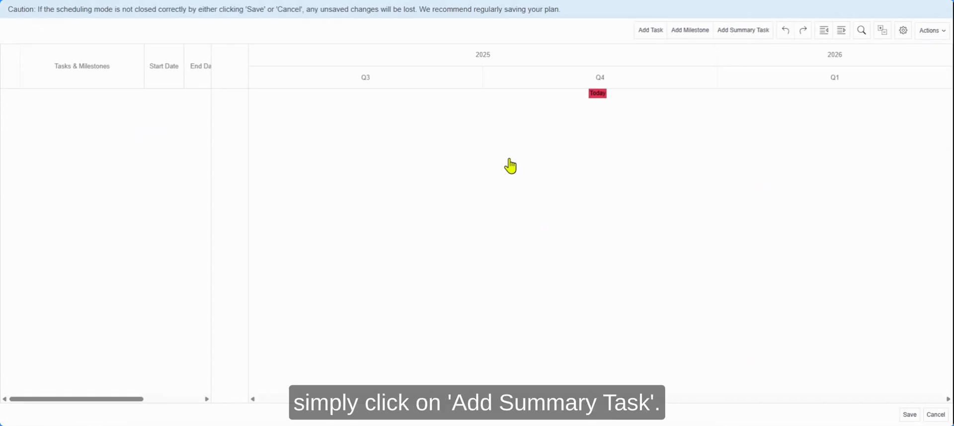
pyautogui.click(744, 40)
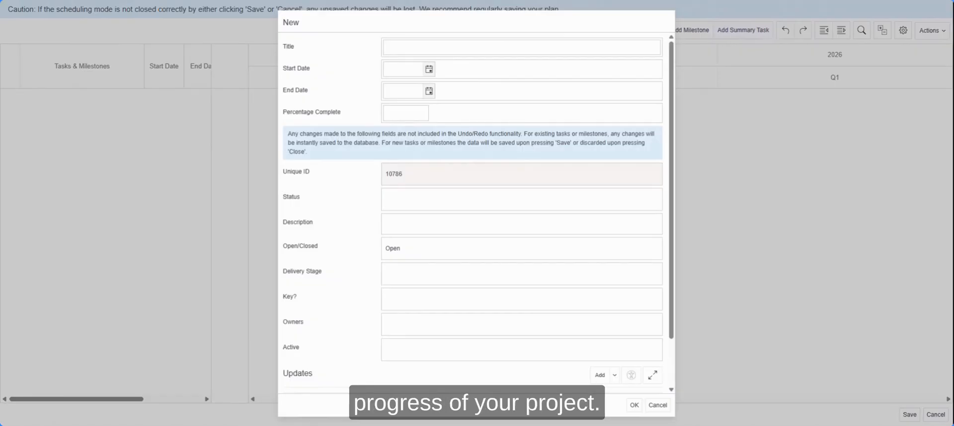
pyautogui.click(411, 42)
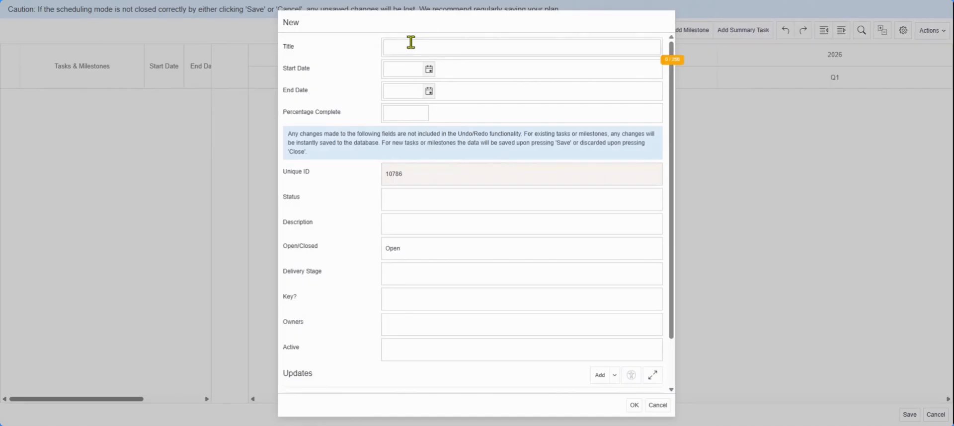
pyautogui.write('My Holiday Project')
pyautogui.click(429, 70)
pyautogui.click(419, 148)
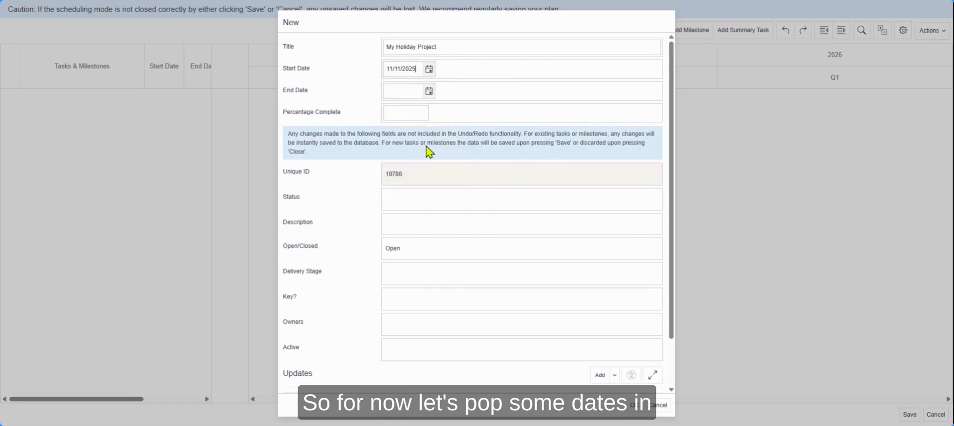
# Set the My Holiday Project summary task's end date to 13/02/2026 and confirm the new entry.
pyautogui.click(429, 93)
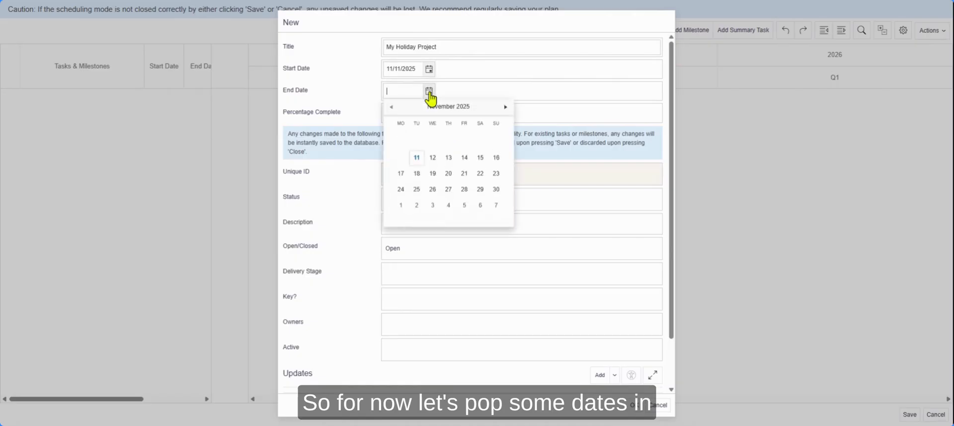
pyautogui.click(505, 107)
pyautogui.click(505, 107)
pyautogui.click(505, 107)
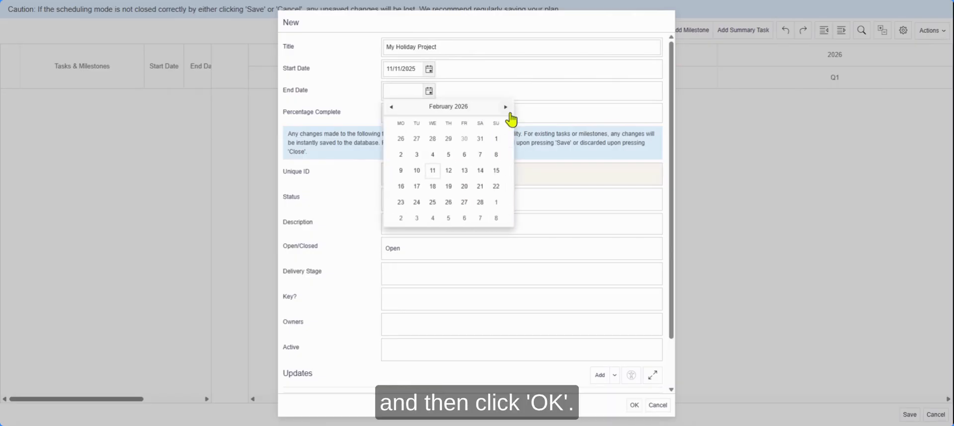
pyautogui.click(464, 171)
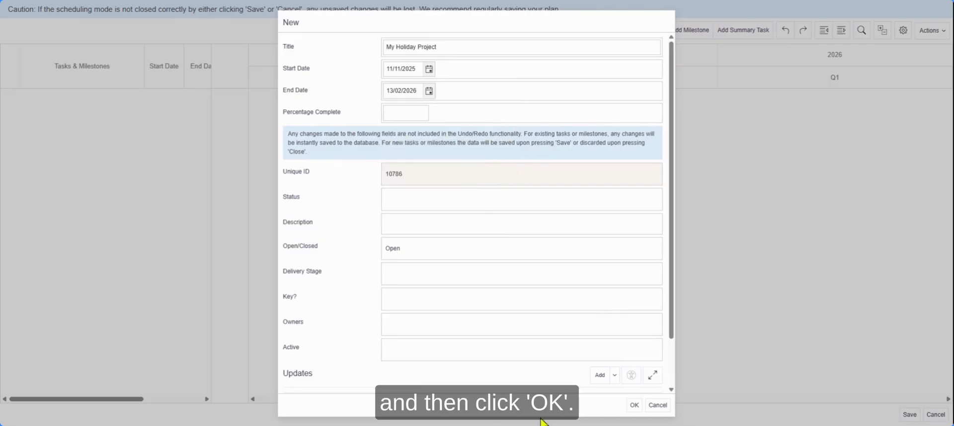
pyautogui.click(629, 407)
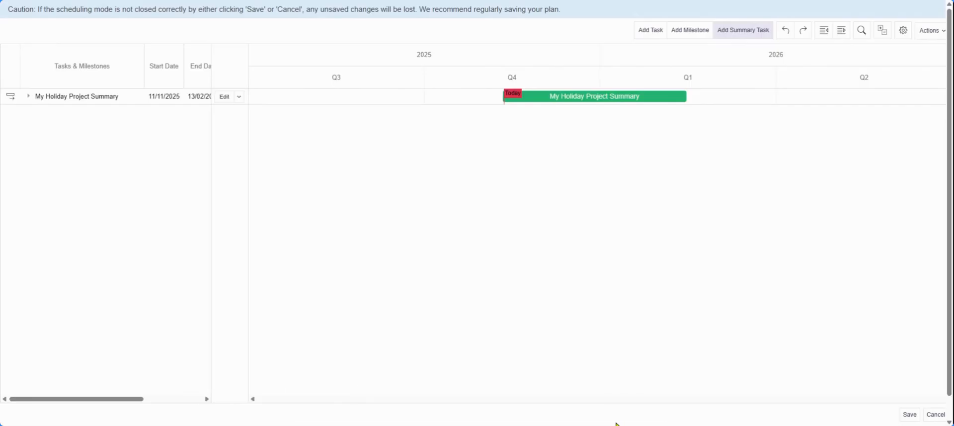
# Add a nested summary task titled Destination Planning under My Holiday Project Summary.
pyautogui.click(29, 97)
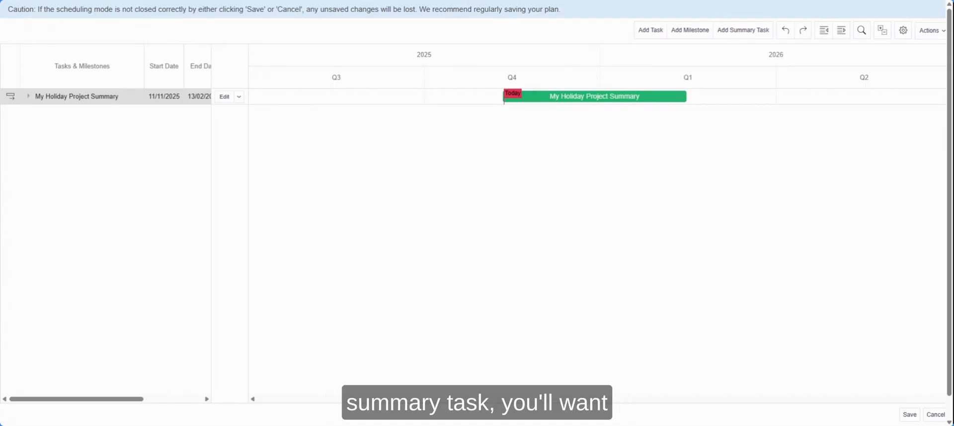
pyautogui.click(240, 97)
pyautogui.moveTo(251, 111)
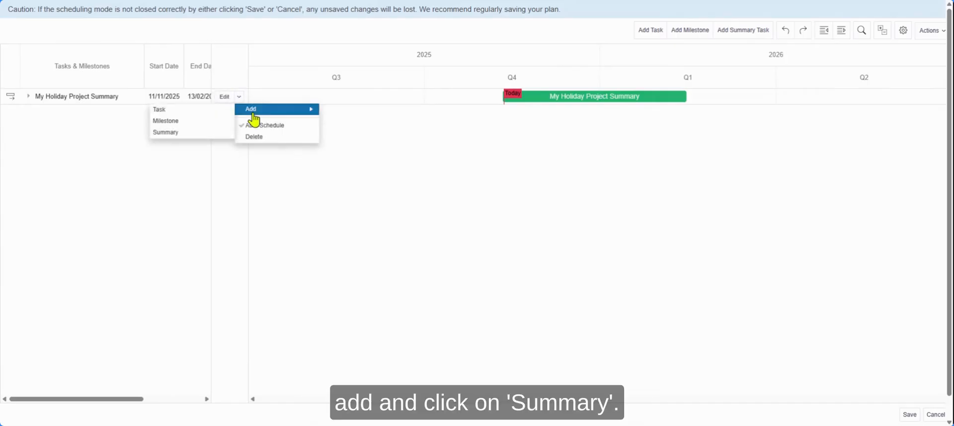
pyautogui.click(170, 135)
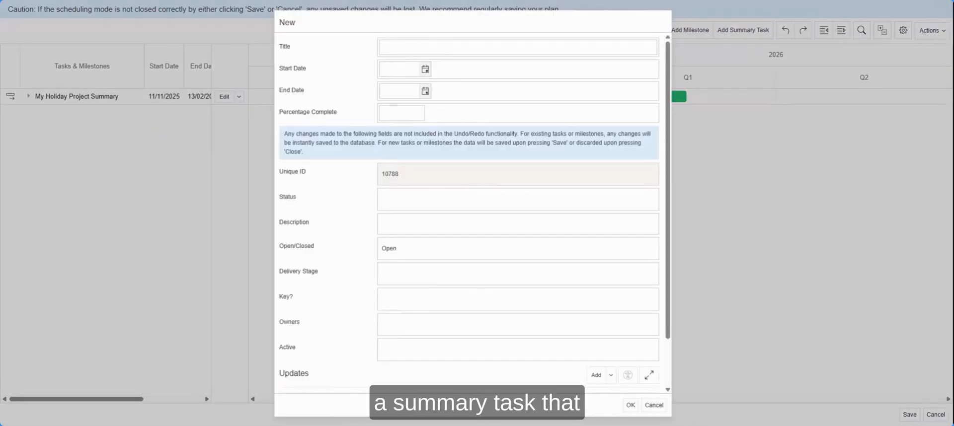
pyautogui.click(394, 46)
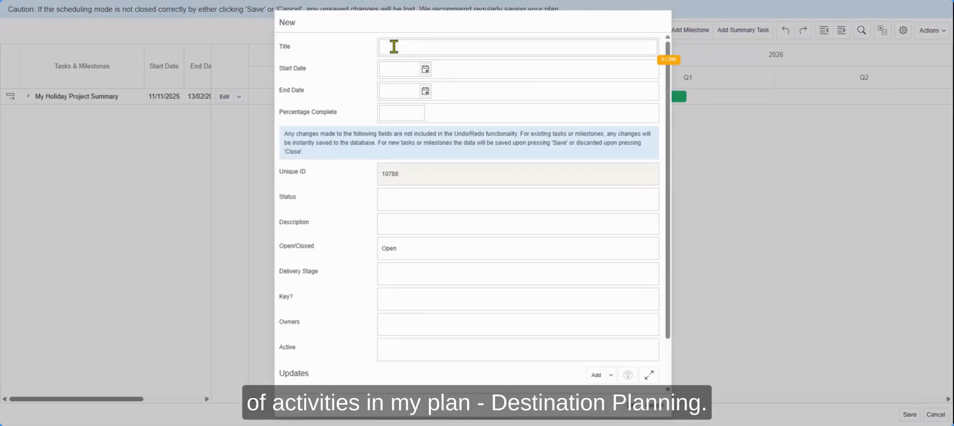
pyautogui.write('Destination Planning')
# Set Destination Planning's start date to 11/11/2025 and end date to 12/12/2025, and confirm the new entry.
pyautogui.click(429, 75)
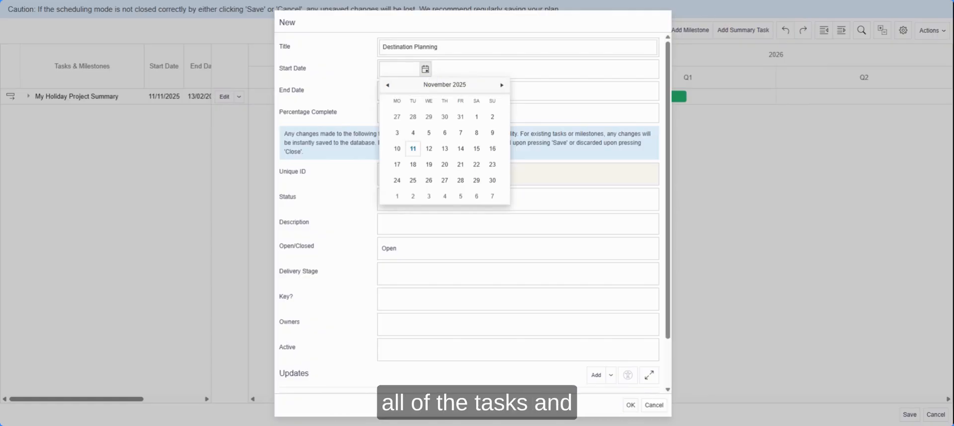
pyautogui.click(413, 149)
pyautogui.click(425, 92)
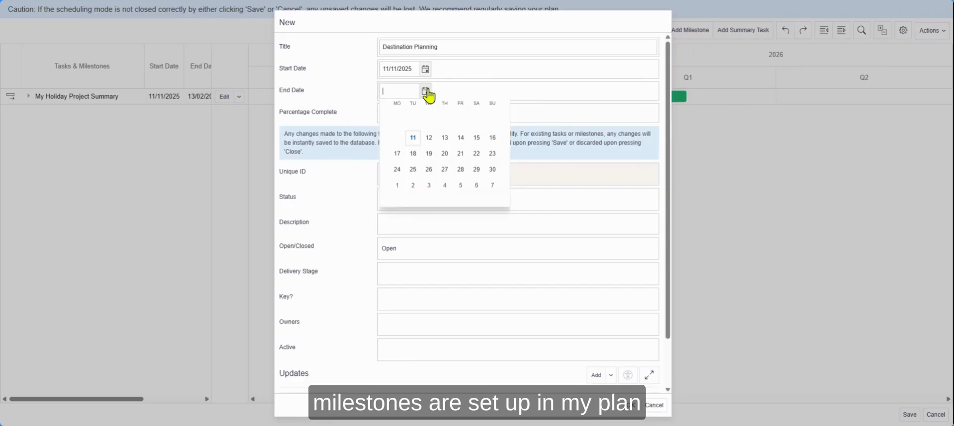
pyautogui.click(501, 108)
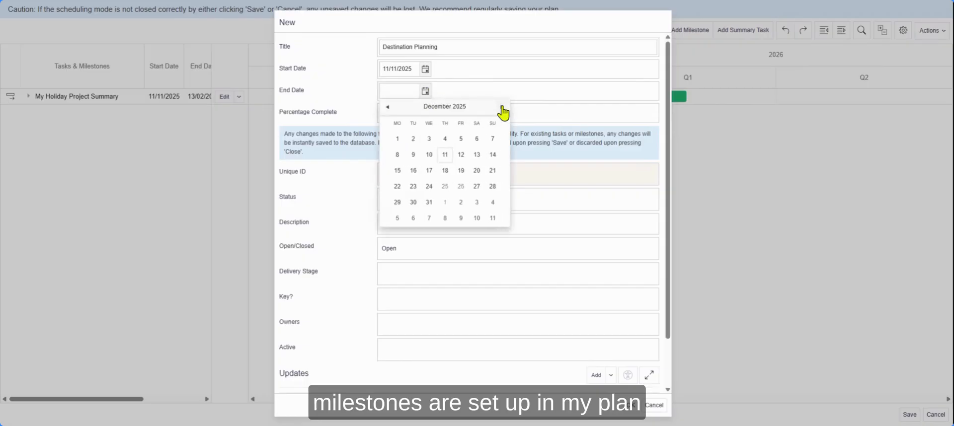
pyautogui.click(461, 155)
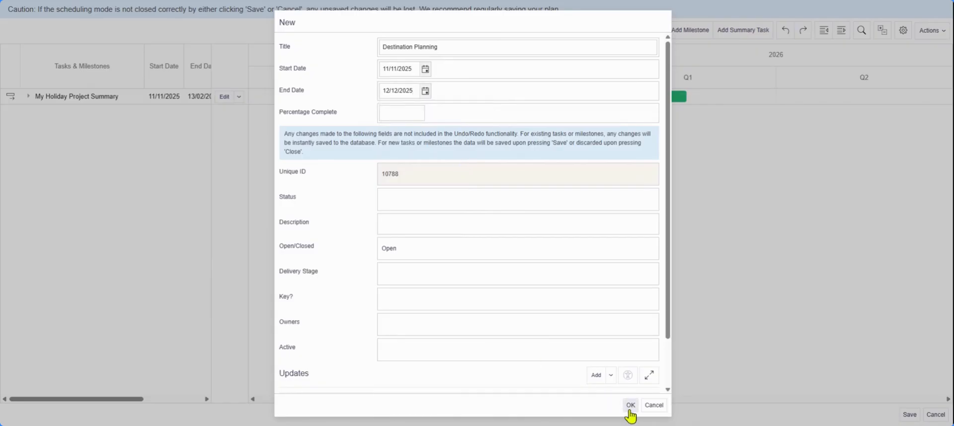
pyautogui.click(630, 406)
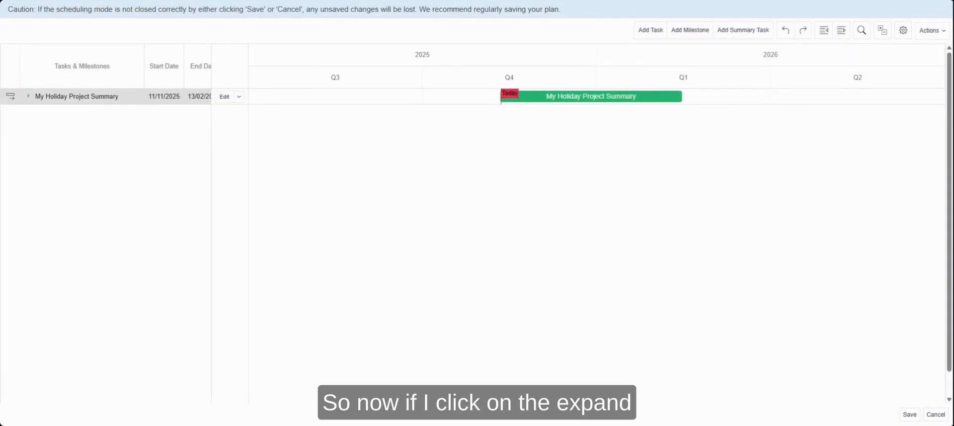
# Expand the My Holiday Project Summary hierarchy and save the Gantt changes, confirming with SAVE.
pyautogui.click(28, 97)
pyautogui.click(38, 129)
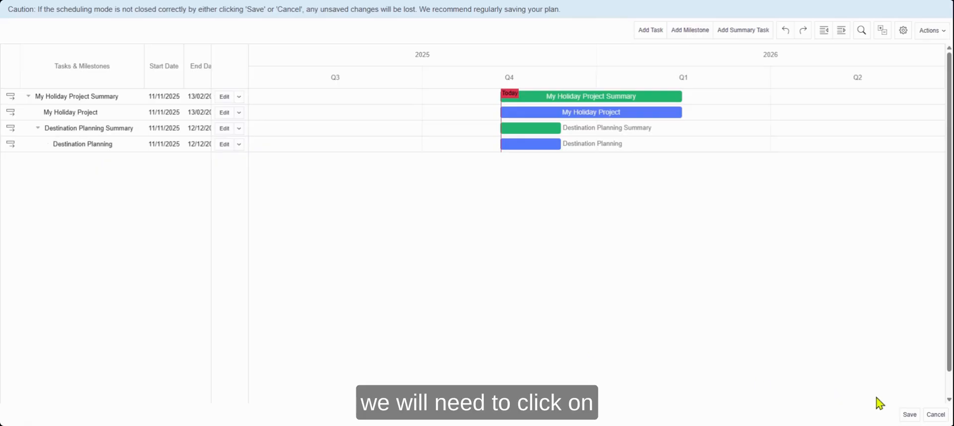
pyautogui.click(910, 415)
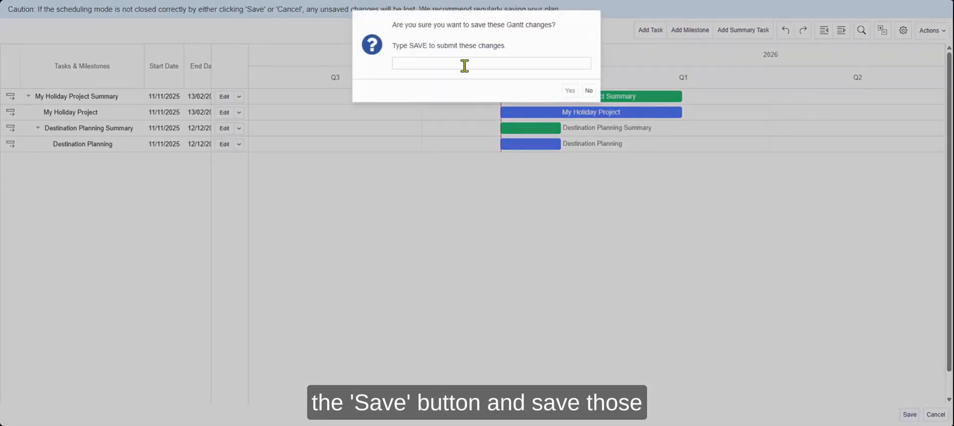
pyautogui.click(464, 64)
pyautogui.write('SAVE')
pyautogui.click(570, 91)
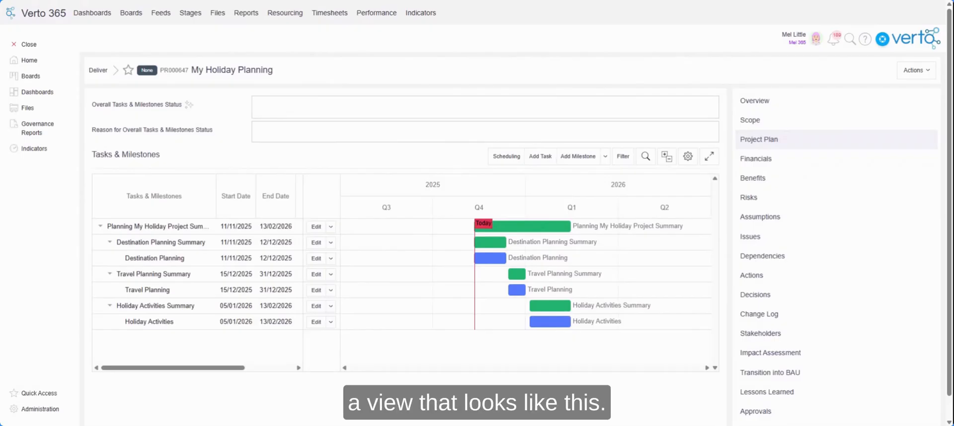
# Outside scheduling mode, add a task titled Research holiday deals running from 14/11/2025 to 21/11/2025.
pyautogui.click(709, 158)
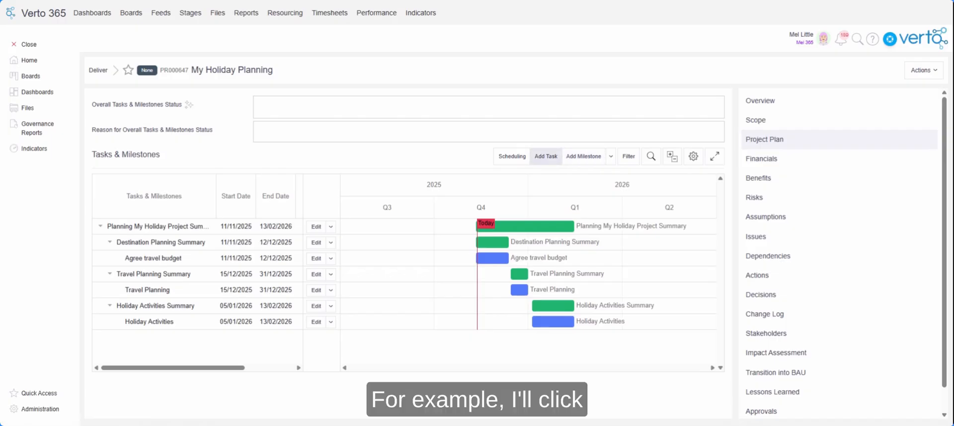
pyautogui.click(544, 160)
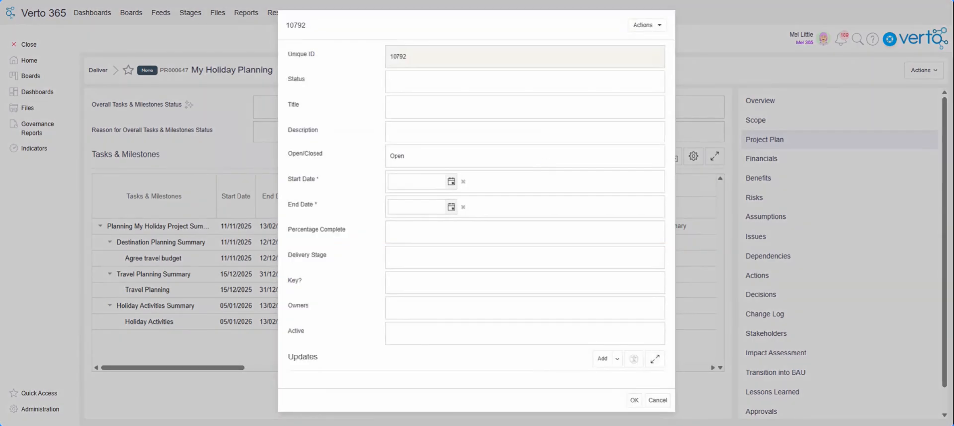
pyautogui.click(406, 112)
pyautogui.write('Research holiday deals')
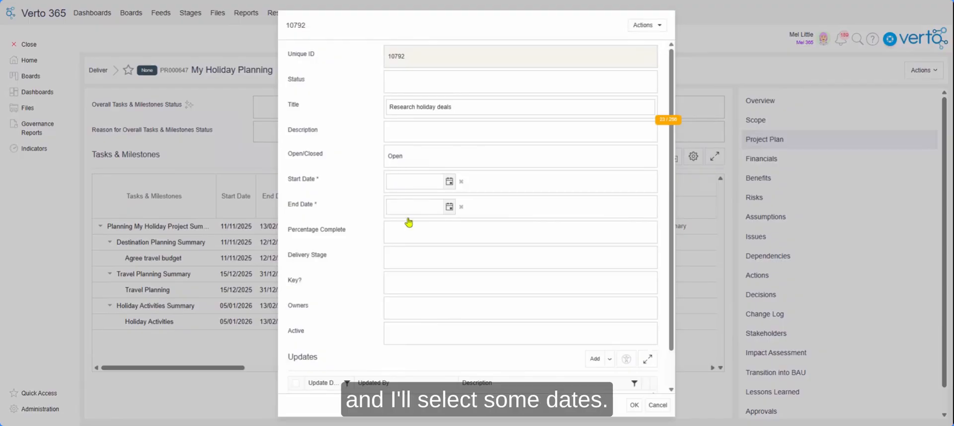
pyautogui.click(449, 183)
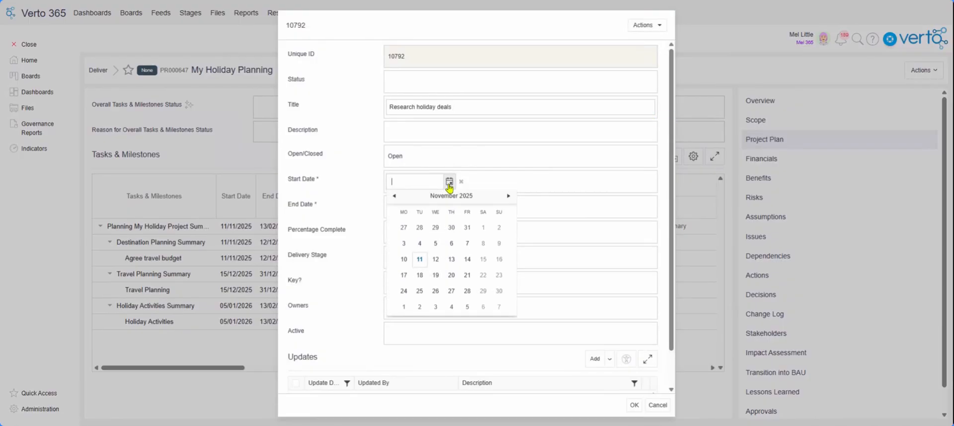
pyautogui.click(467, 261)
pyautogui.click(450, 216)
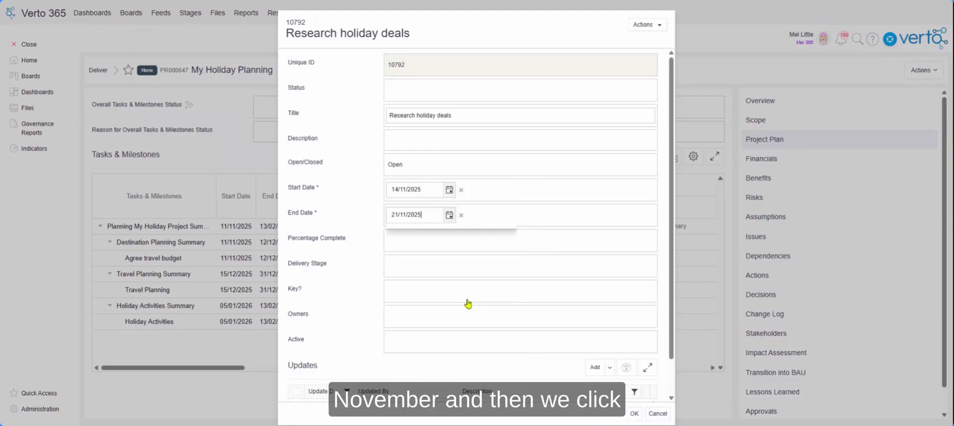
pyautogui.click(634, 414)
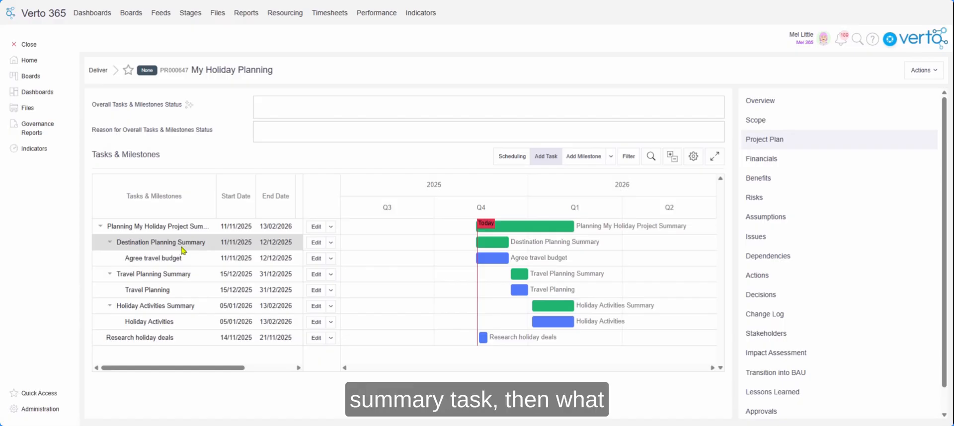
# In scheduling mode, add a task titled Research travel dates and availability under Destination Planning Summary.
pyautogui.click(332, 243)
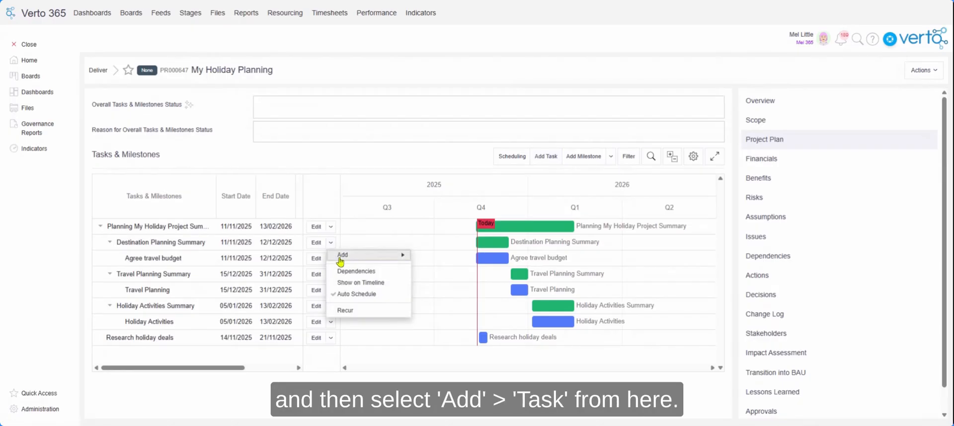
pyautogui.moveTo(340, 262)
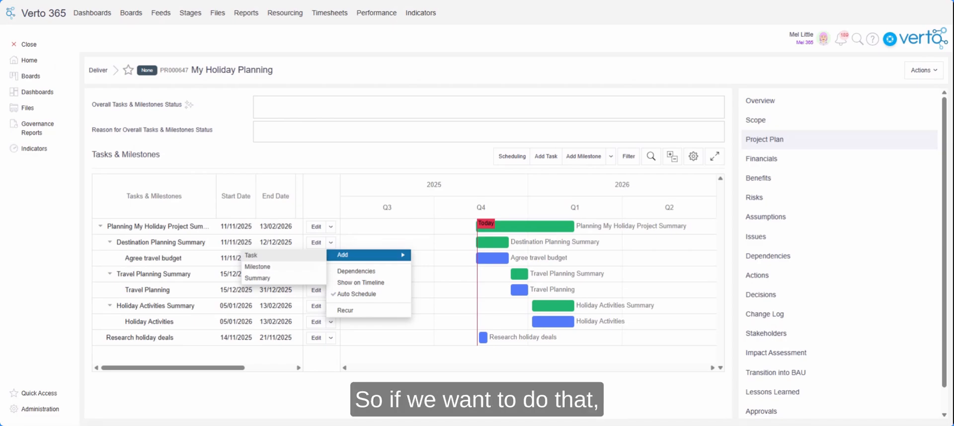
pyautogui.click(517, 163)
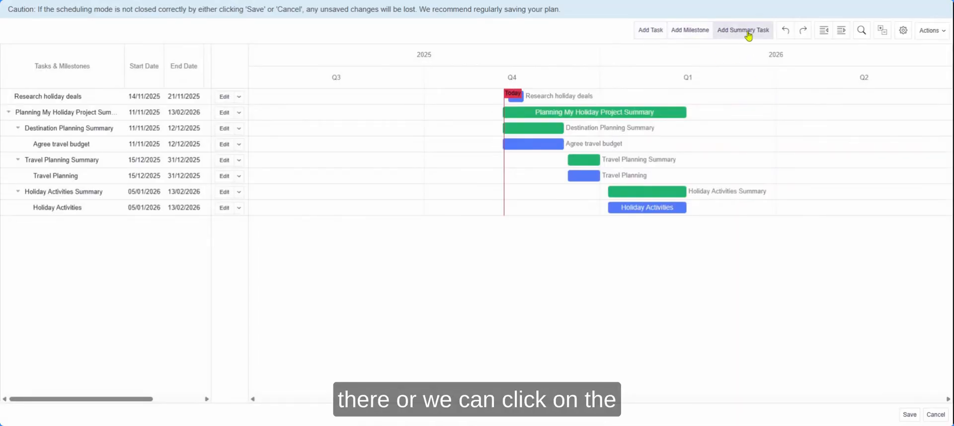
pyautogui.click(240, 130)
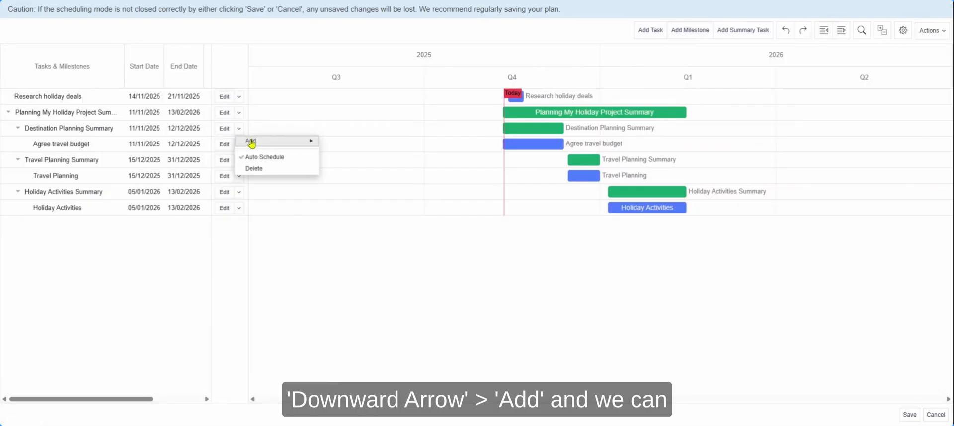
pyautogui.moveTo(250, 143)
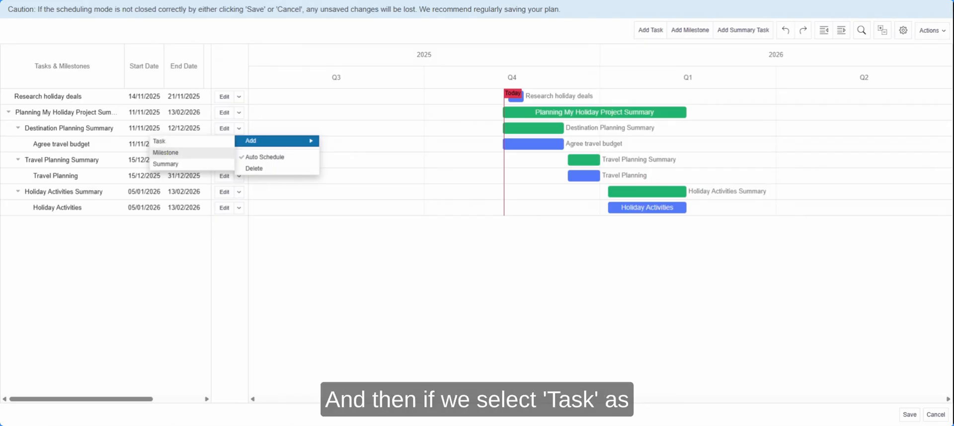
pyautogui.click(159, 143)
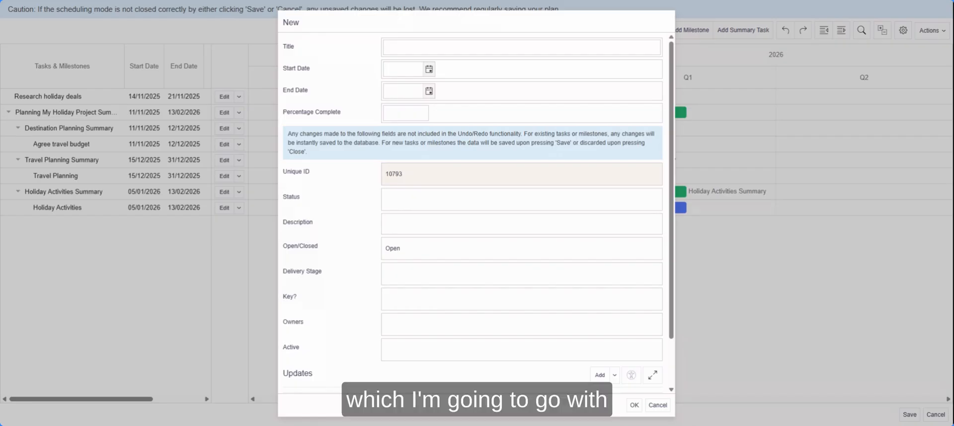
pyautogui.click(426, 46)
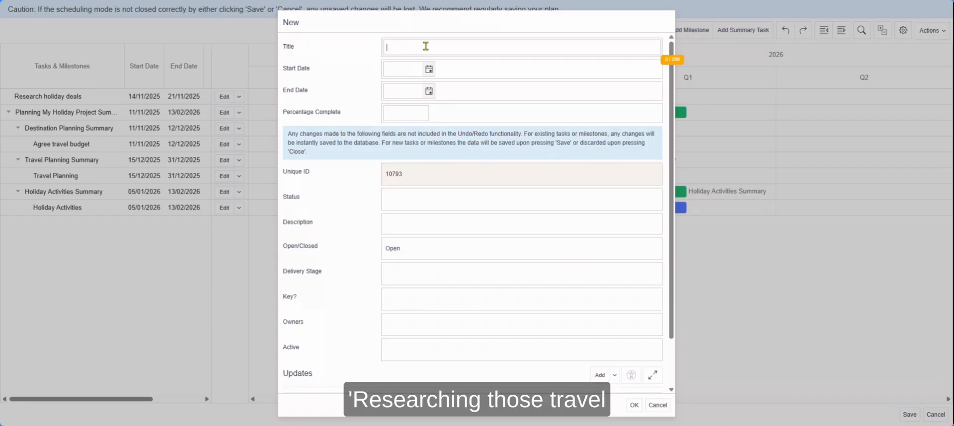
pyautogui.write('Research travel dates and availability')
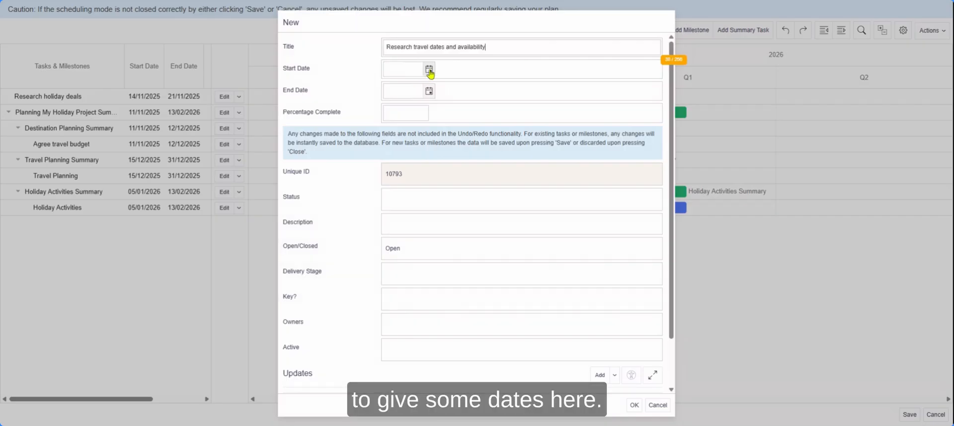
# Set the new task's start date to 21/11/2025 and end date to 10/12/2025, and confirm the entry.
pyautogui.click(430, 72)
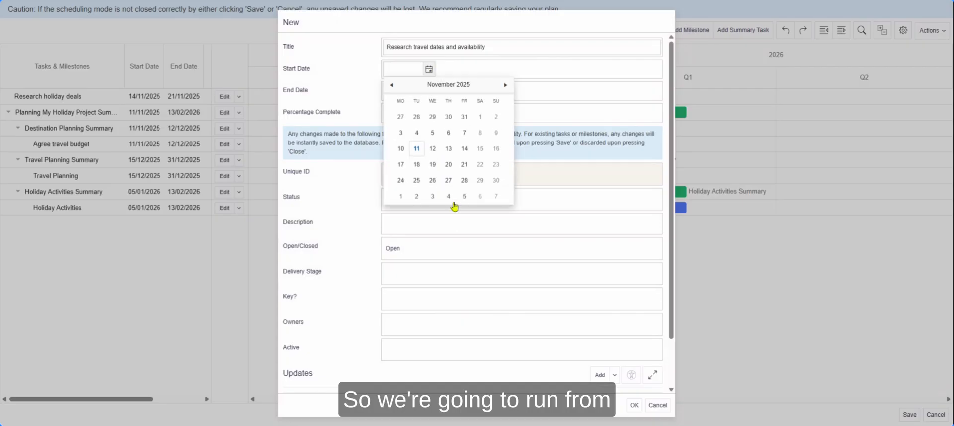
pyautogui.click(465, 166)
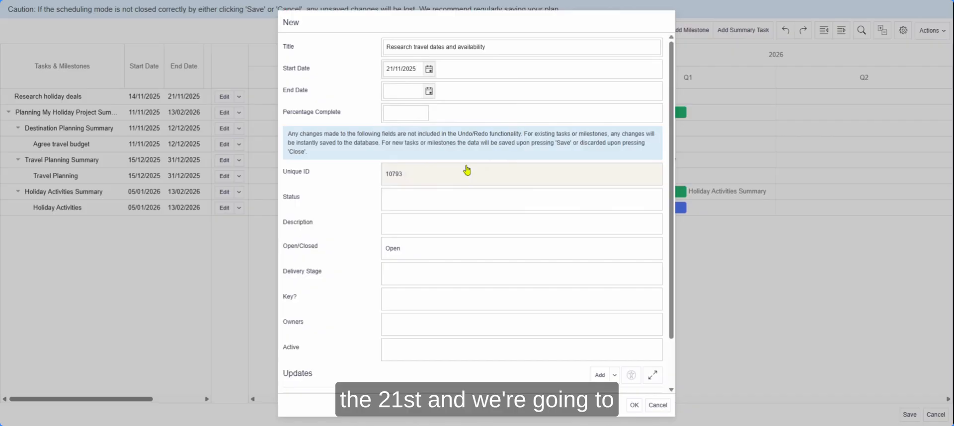
pyautogui.click(428, 91)
pyautogui.click(506, 107)
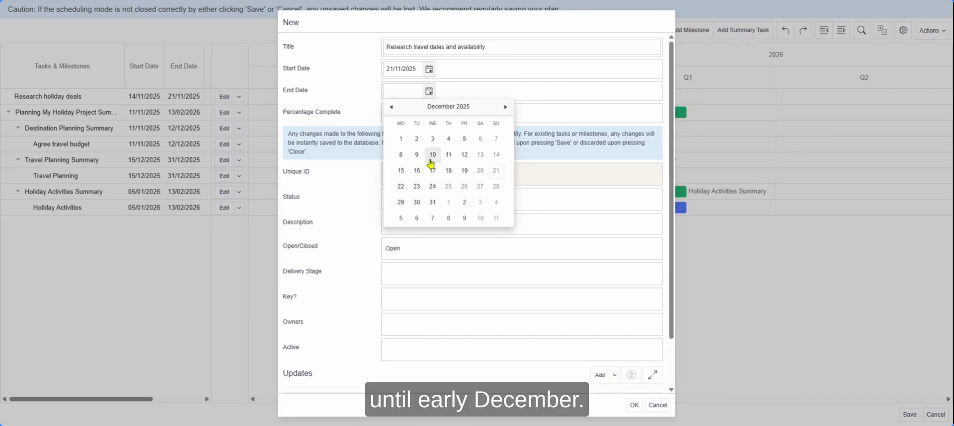
pyautogui.click(434, 157)
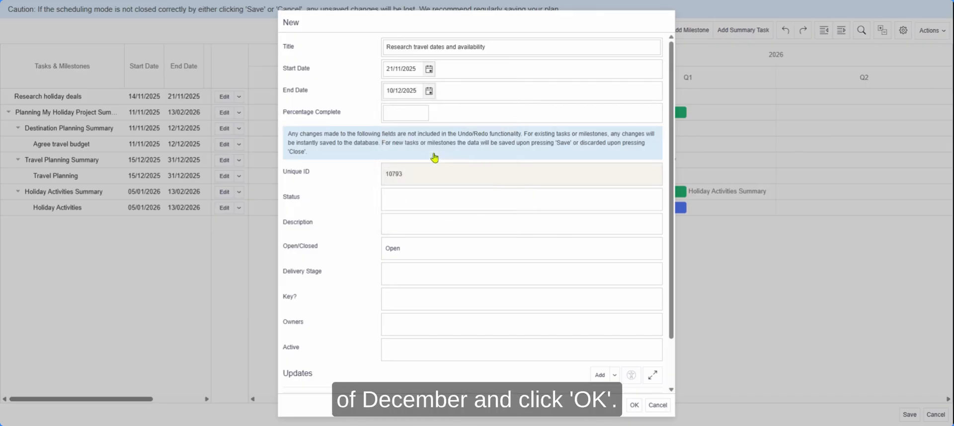
pyautogui.click(635, 405)
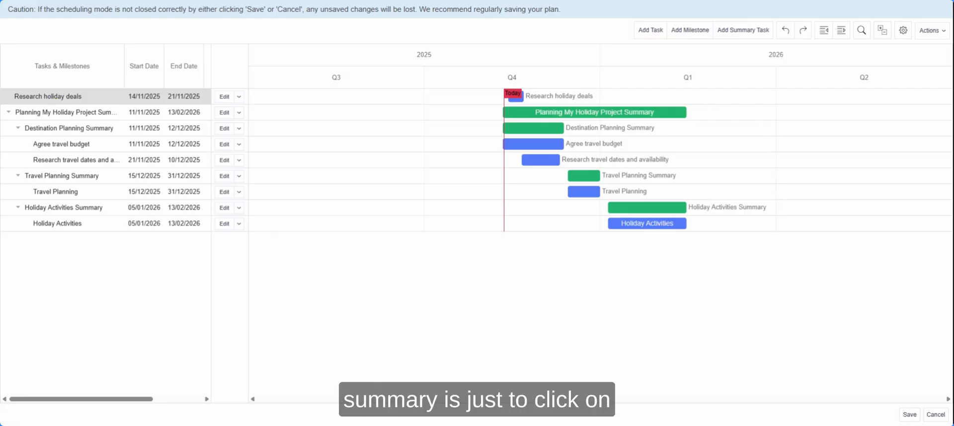
# Move the Research holiday deals task into Destination Planning Summary, above Agree travel budget.
pyautogui.moveTo(25, 96); pyautogui.dragTo(60, 146)
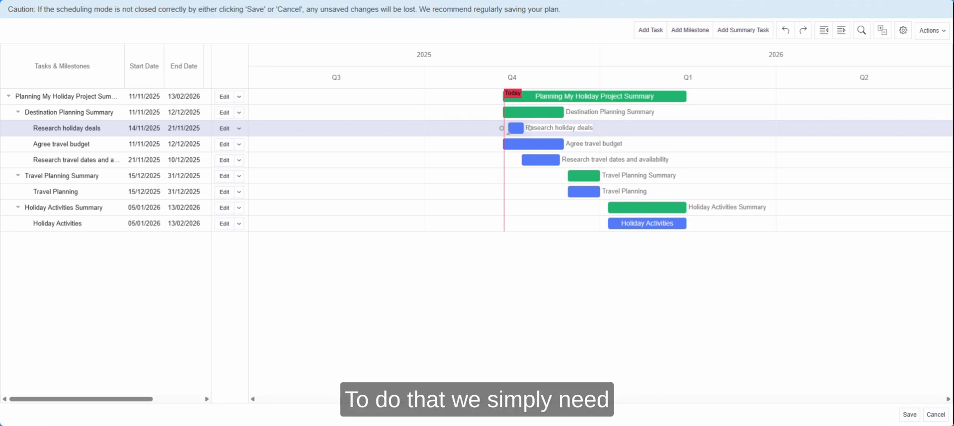
# Sort the Gantt chart's tasks and milestones by End Date in ascending order.
pyautogui.click(925, 32)
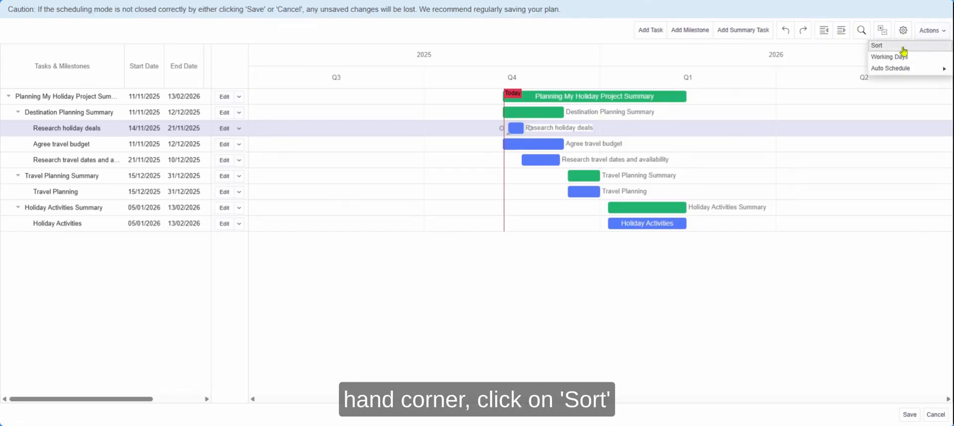
pyautogui.click(896, 49)
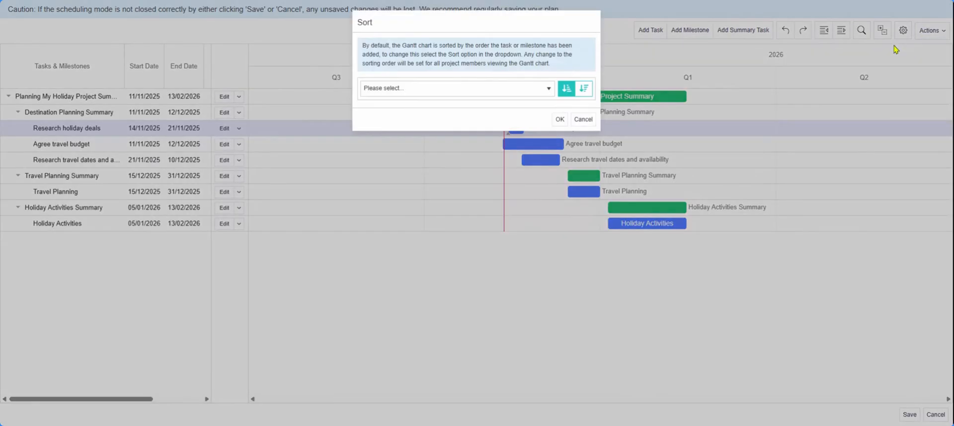
pyautogui.click(402, 90)
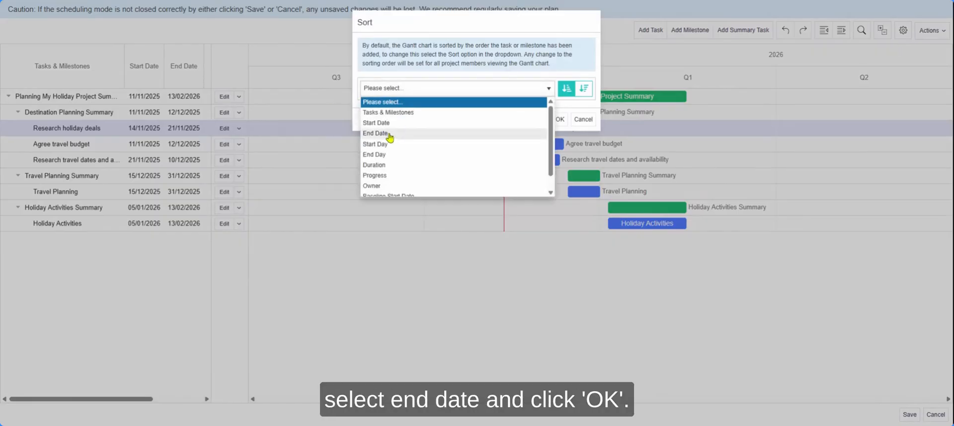
pyautogui.click(387, 132)
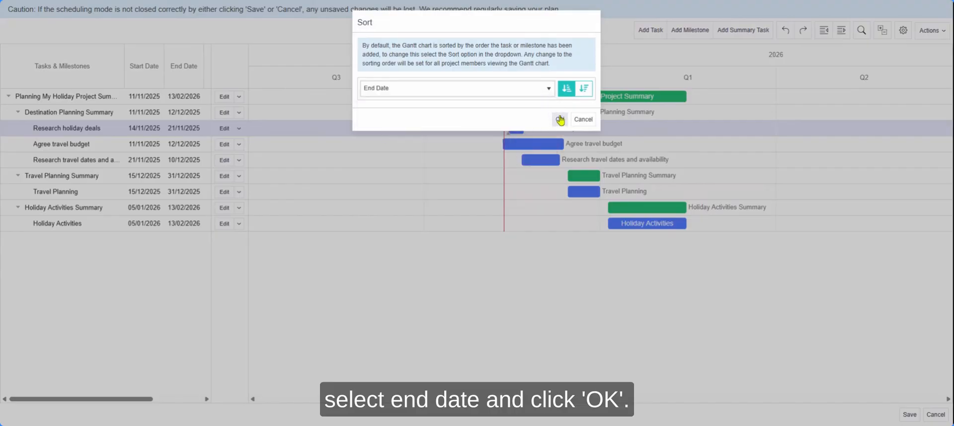
pyautogui.click(560, 120)
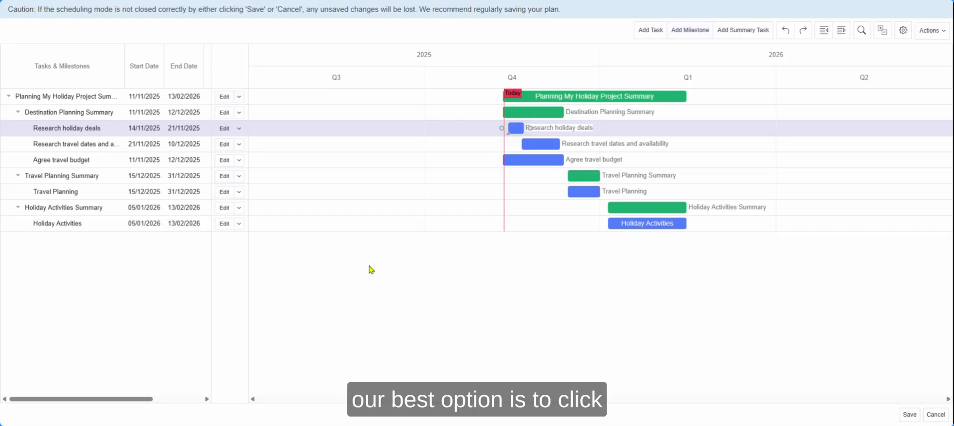
pyautogui.click(239, 113)
pyautogui.moveTo(253, 128)
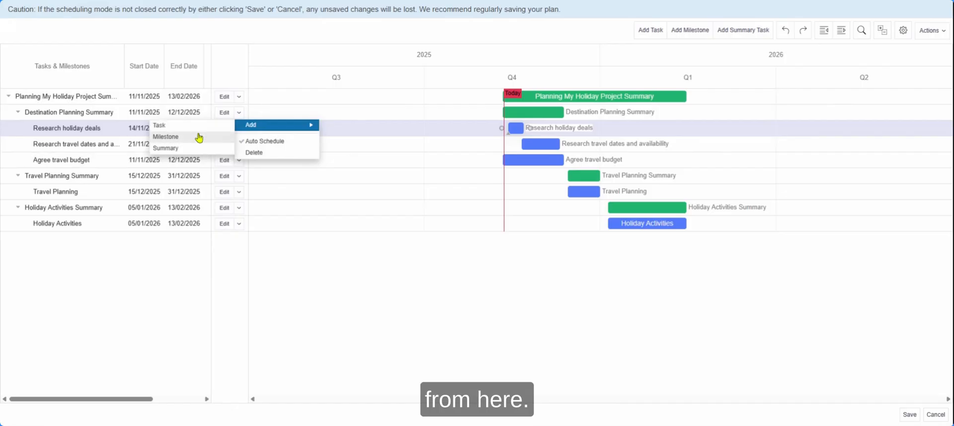
pyautogui.click(265, 260)
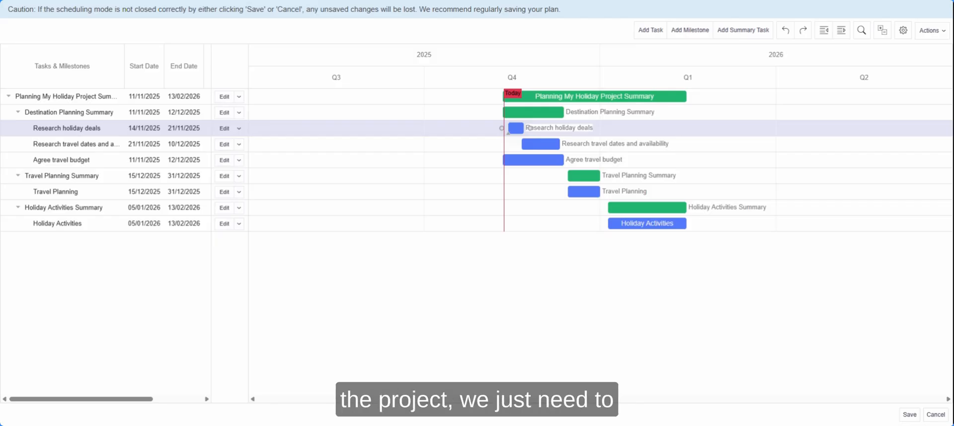
# Save the scheduling mode changes back to the project, entering SAVE as the confirmation.
pyautogui.click(910, 414)
pyautogui.click(494, 62)
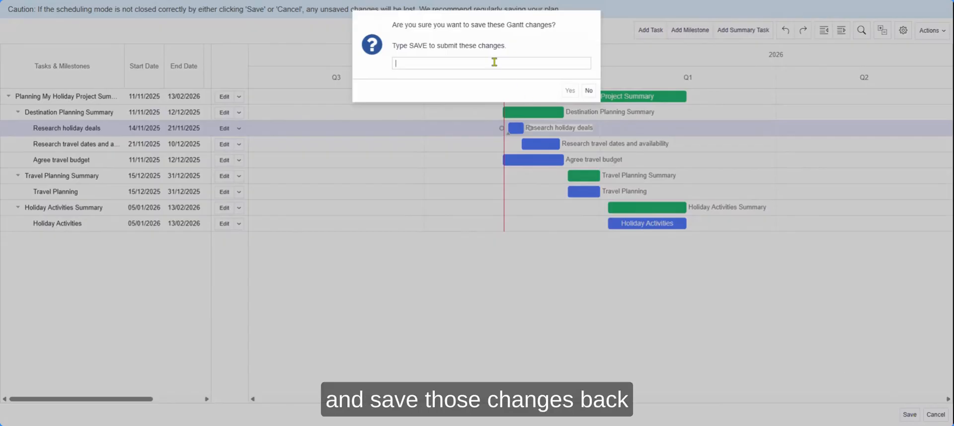
pyautogui.write('SAVE')
pyautogui.click(570, 91)
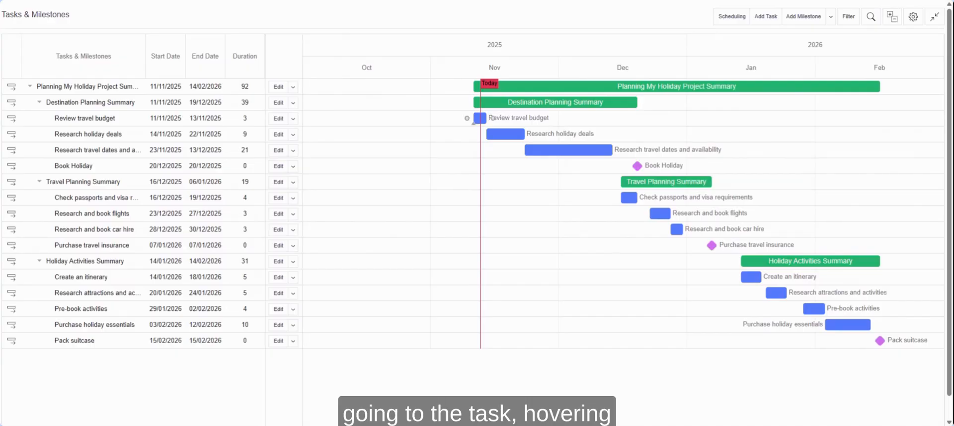
# Draw dependencies on the chart linking Review travel budget, Research holiday deals, Research travel dates and availability, and Book Holiday in sequence.
pyautogui.moveTo(491, 118); pyautogui.dragTo(480, 140)
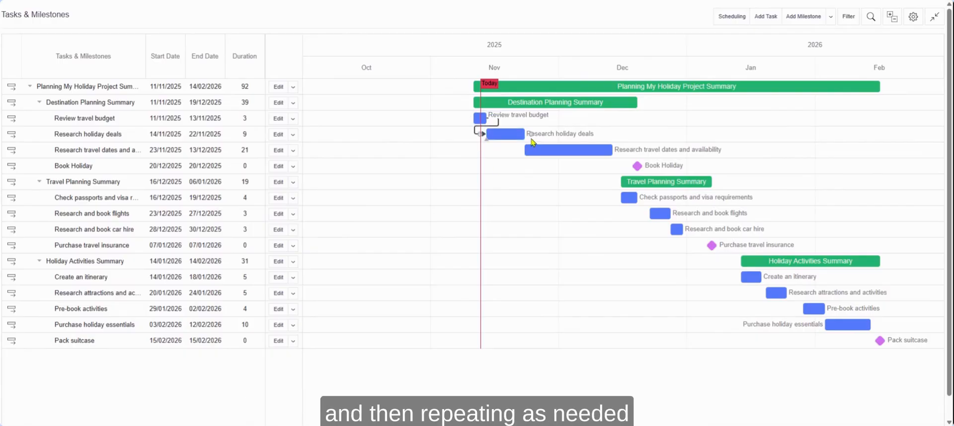
pyautogui.moveTo(527, 135); pyautogui.dragTo(519, 153)
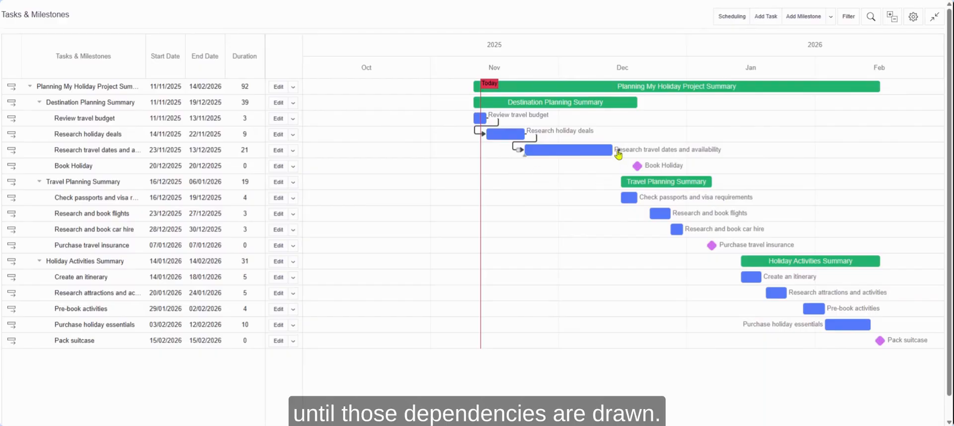
pyautogui.moveTo(616, 150); pyautogui.dragTo(627, 172)
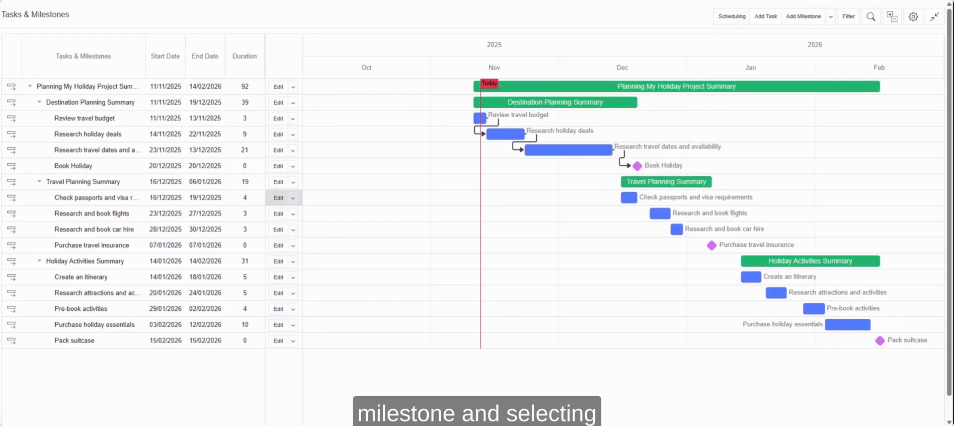
# Start a new dependency for Check passports and visa requirements with Research and book flights as its destination.
pyautogui.click(294, 199)
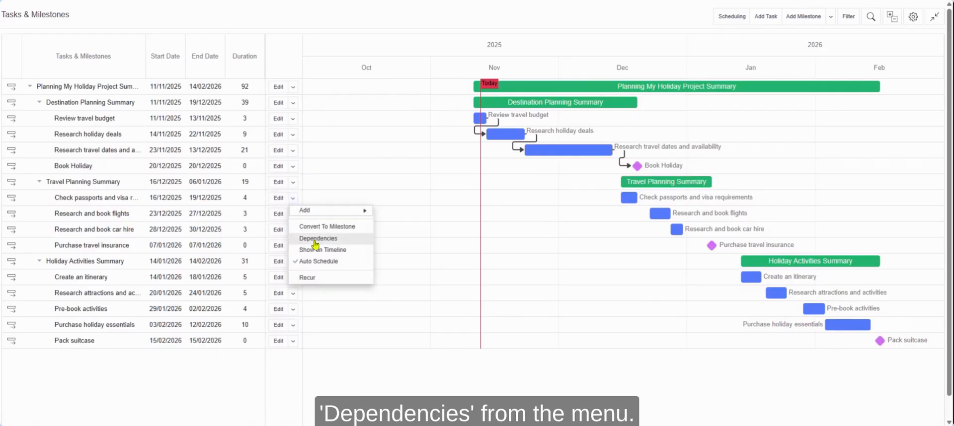
pyautogui.click(312, 241)
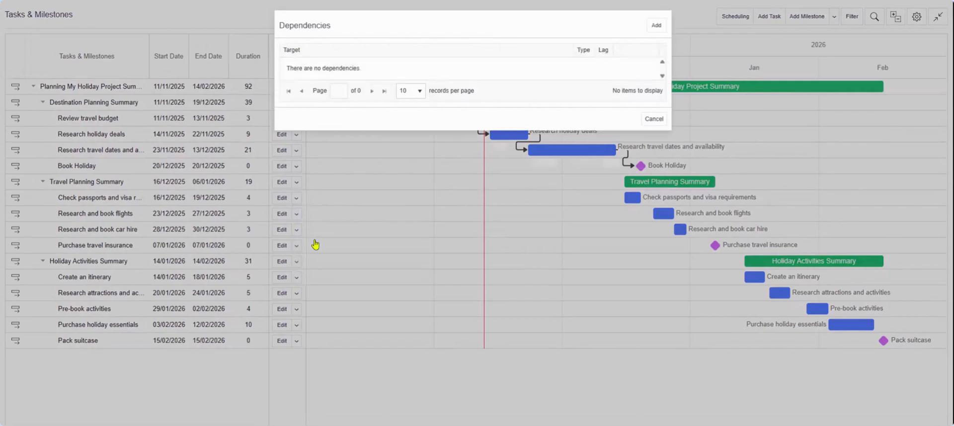
pyautogui.click(657, 27)
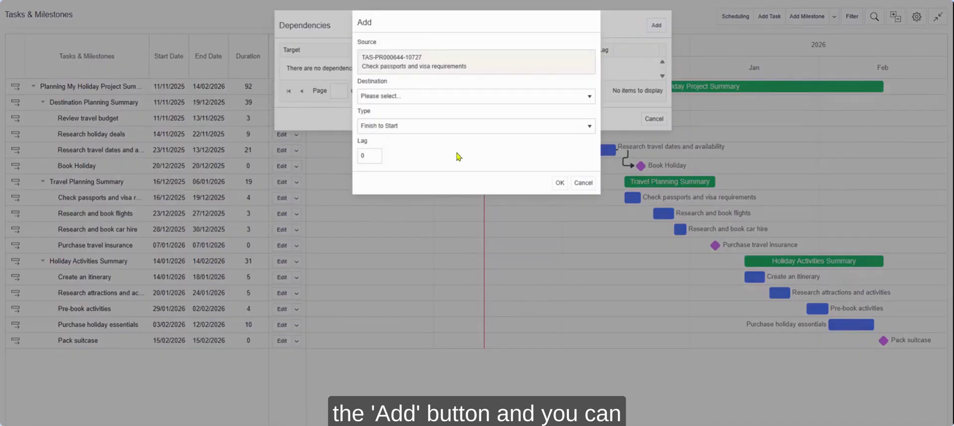
pyautogui.click(408, 97)
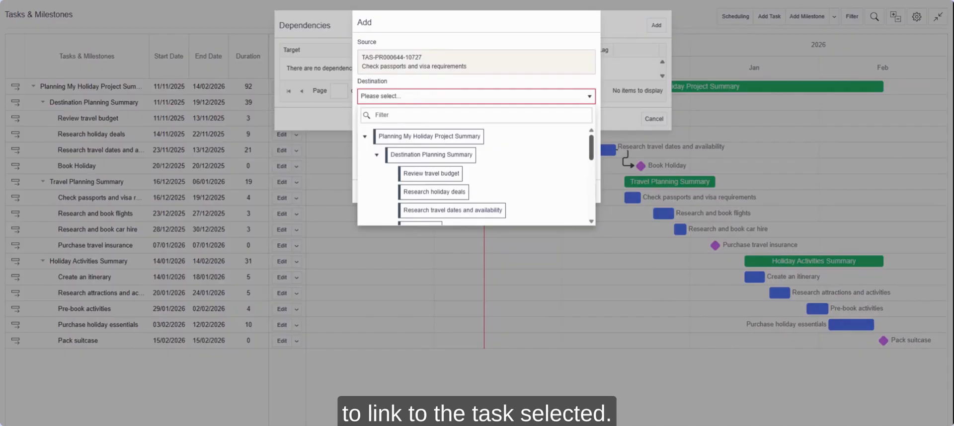
pyautogui.moveTo(591, 151); pyautogui.dragTo(592, 178)
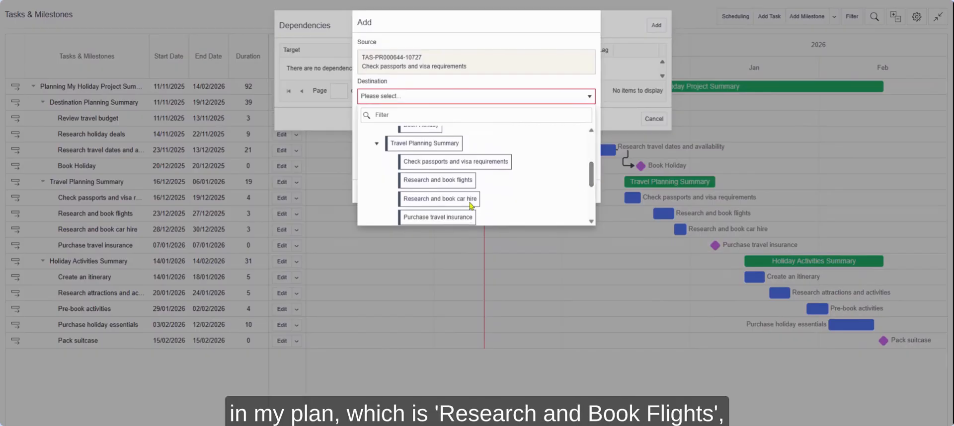
pyautogui.click(421, 181)
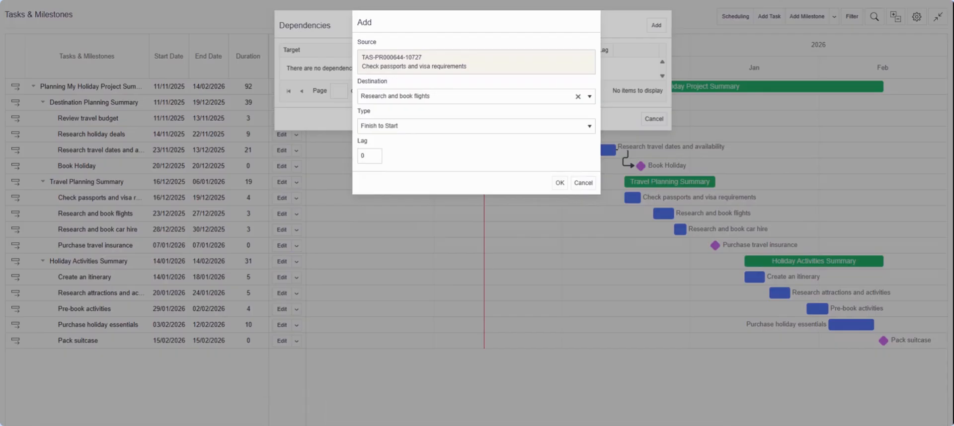
# Set the dependency to Finish to Start with a lag of 2, add it, and close the Dependencies dialog.
pyautogui.click(412, 132)
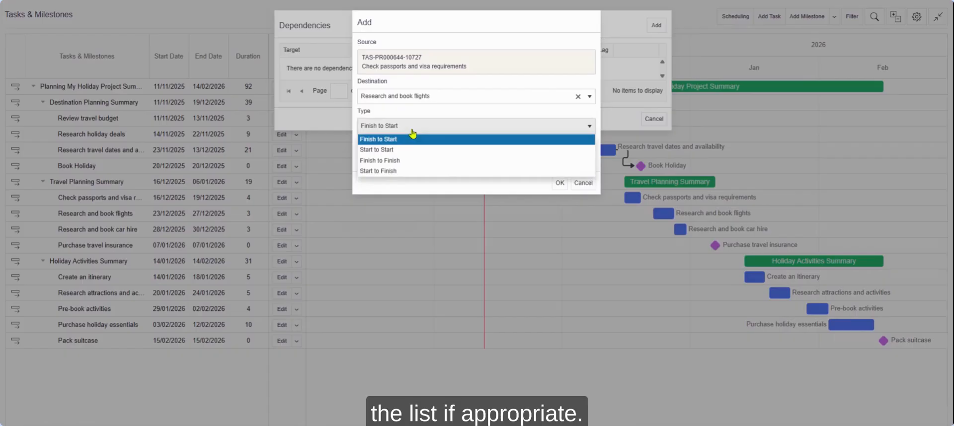
pyautogui.click(411, 140)
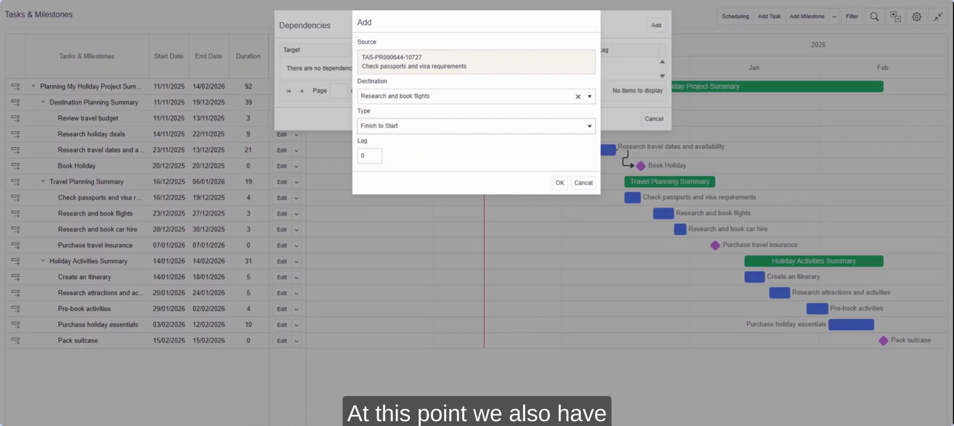
pyautogui.click(370, 156)
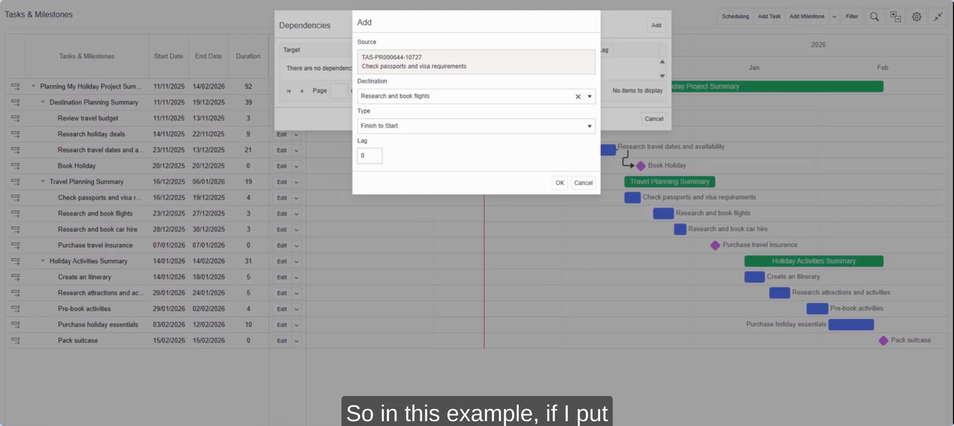
pyautogui.press('BackSpace')
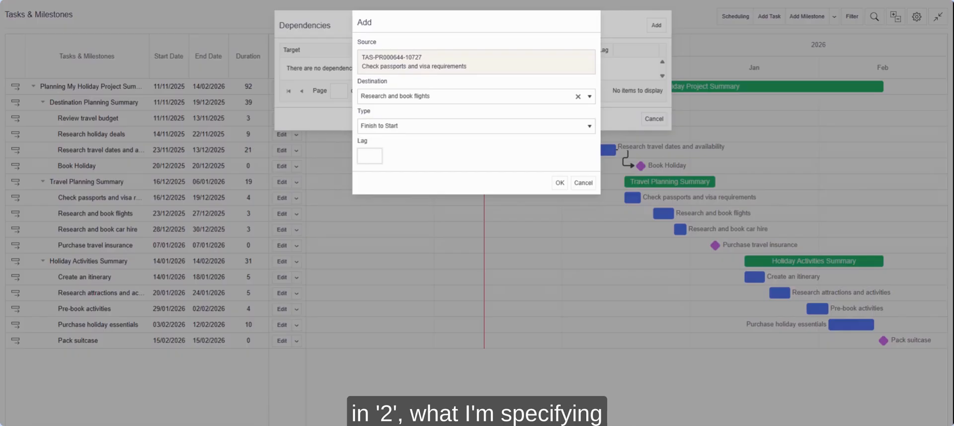
pyautogui.write('2')
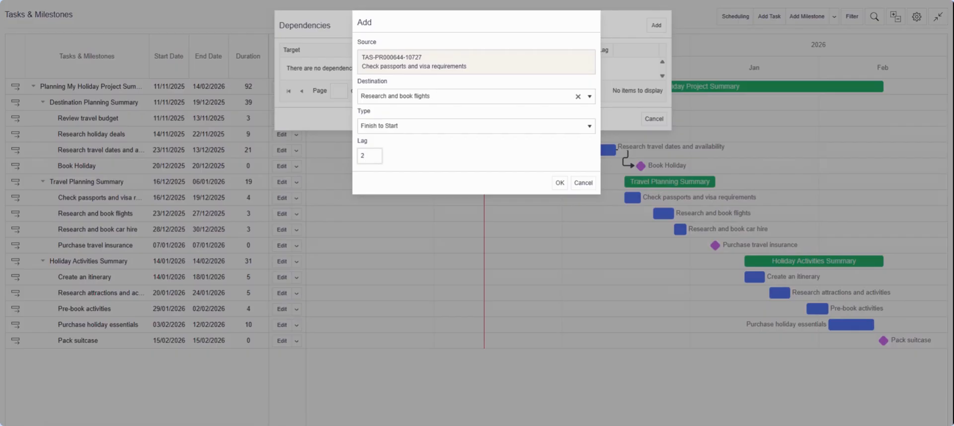
pyautogui.click(559, 183)
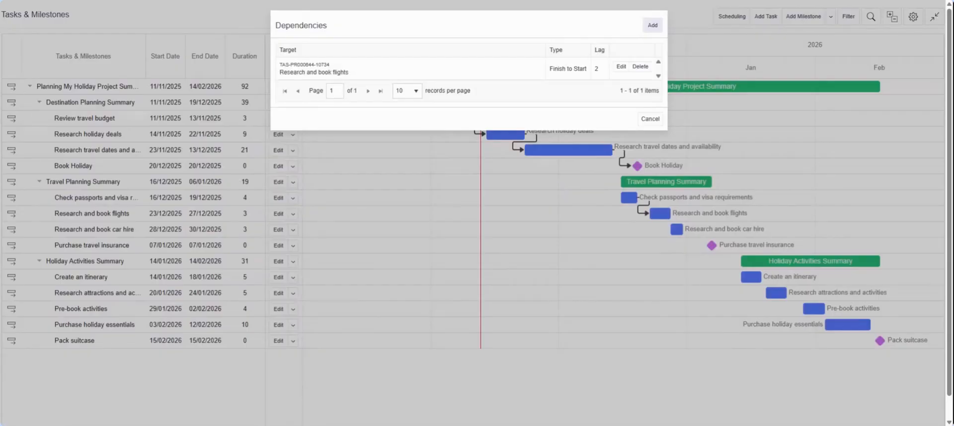
pyautogui.click(650, 120)
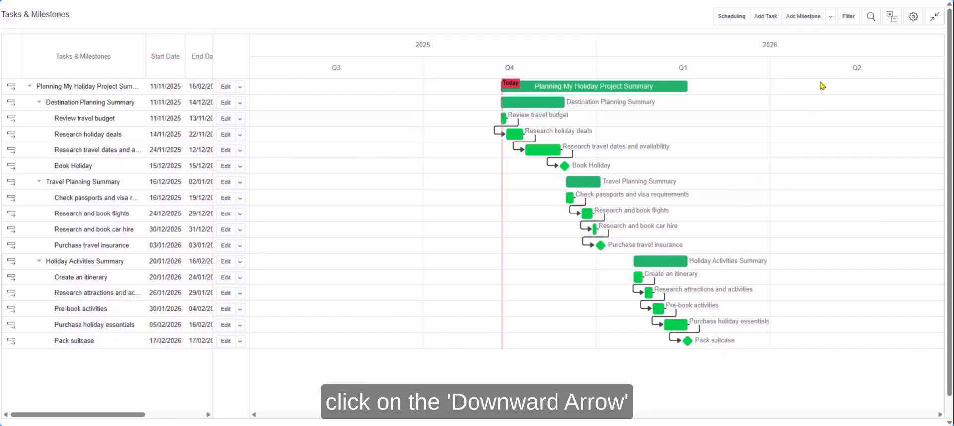
# Create a baseline titled November 2025 and show it overlaid on the Gantt chart.
pyautogui.click(831, 18)
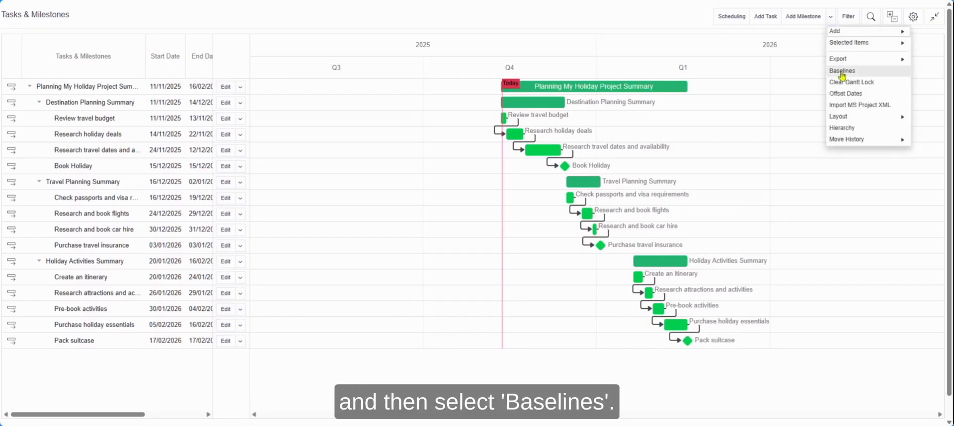
pyautogui.click(842, 75)
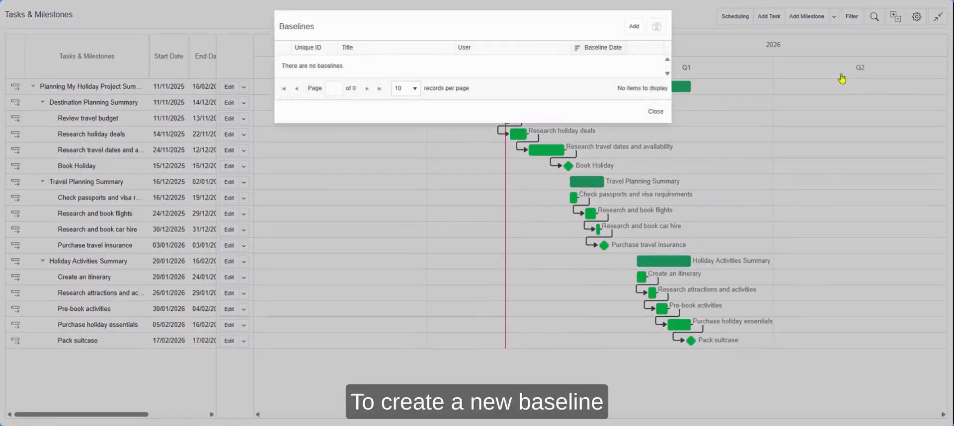
pyautogui.click(633, 26)
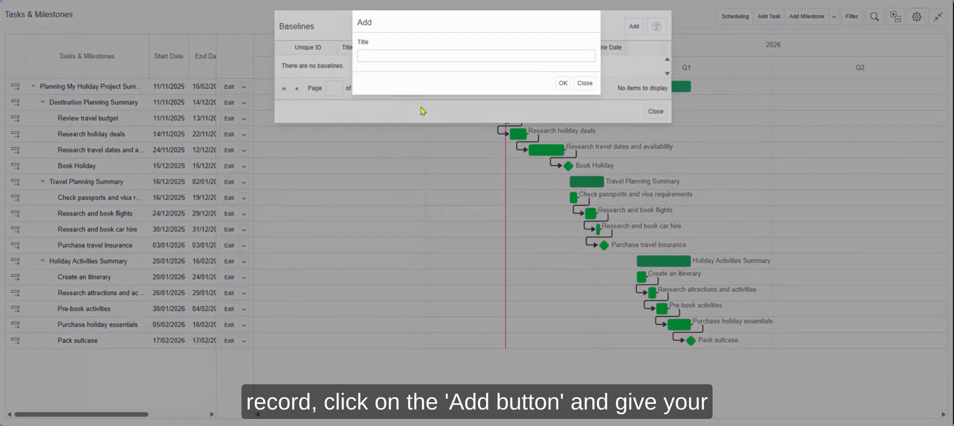
pyautogui.click(378, 55)
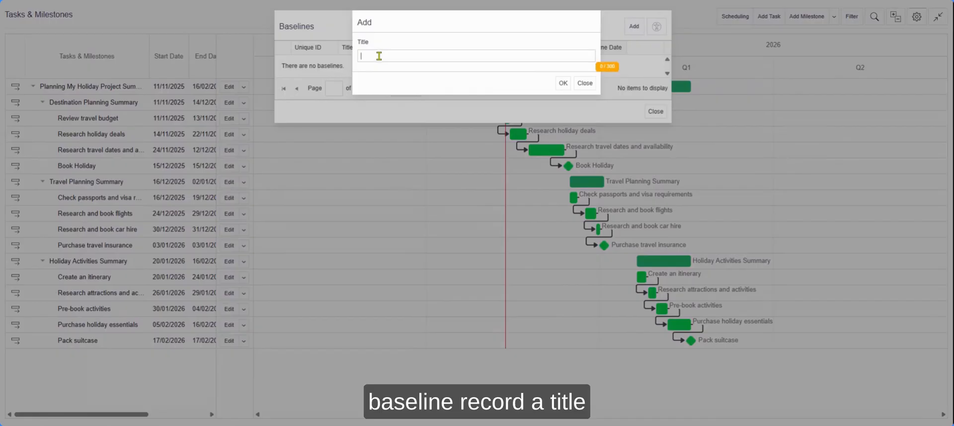
pyautogui.write('November')
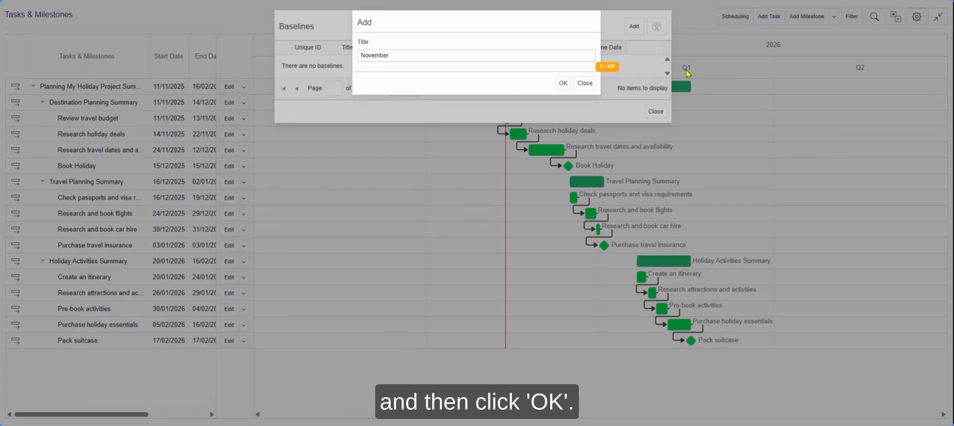
pyautogui.write(' 2025')
pyautogui.click(563, 83)
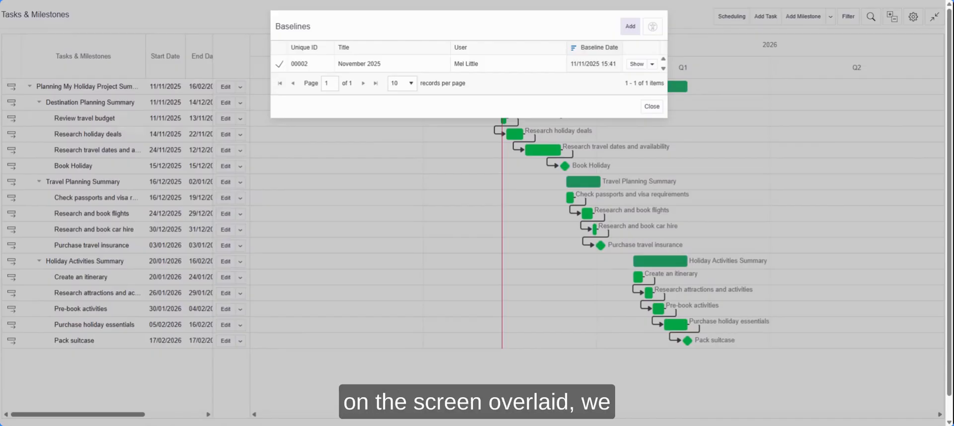
pyautogui.click(633, 65)
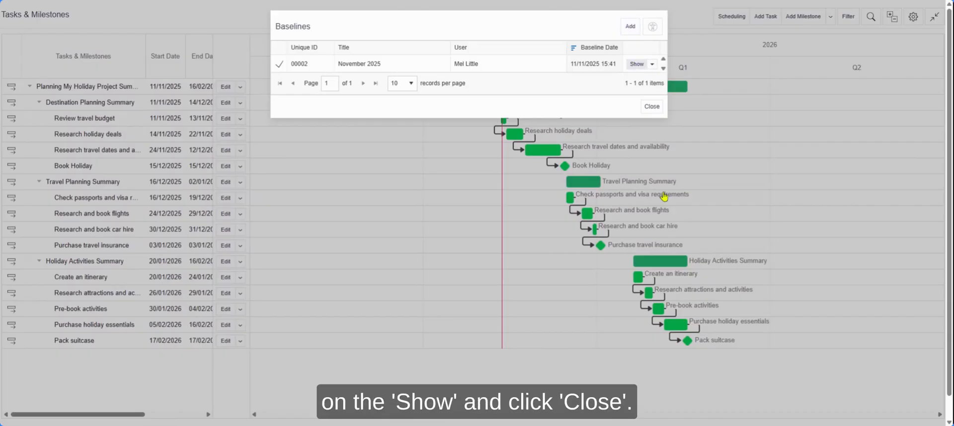
pyautogui.click(651, 107)
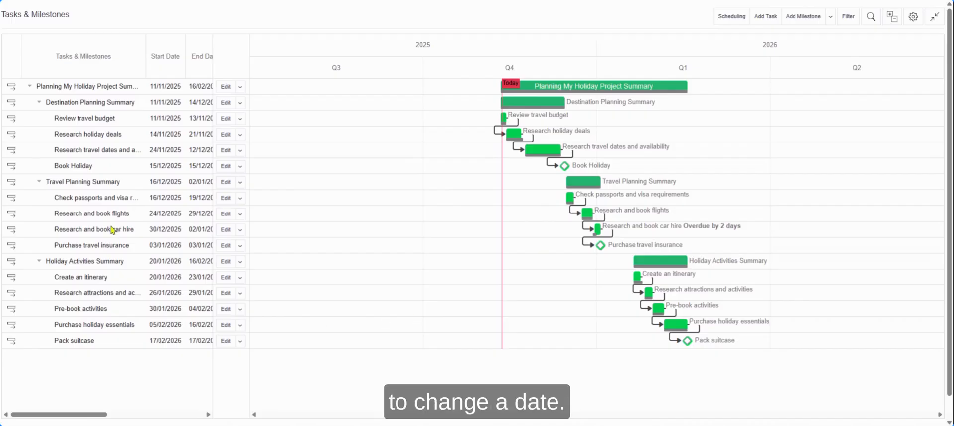
# Reschedule Research and book flights to start on 05/01/2026 and end on 09/01/2026, and save the task.
pyautogui.click(228, 214)
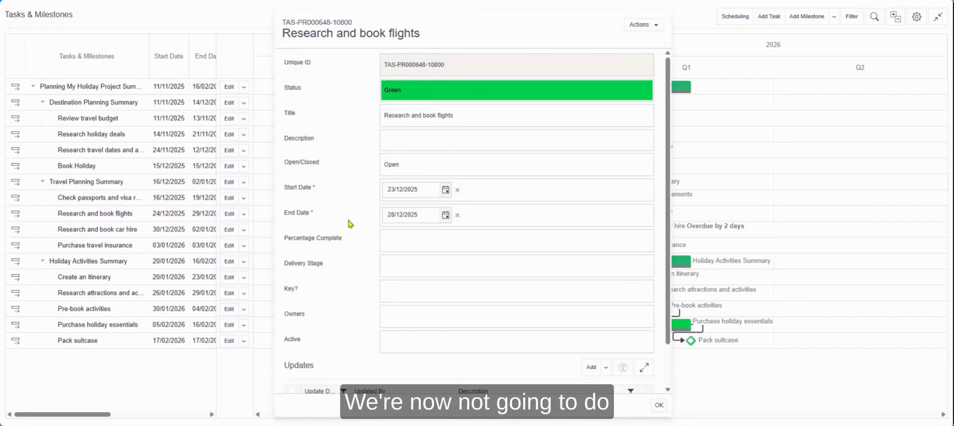
pyautogui.click(446, 217)
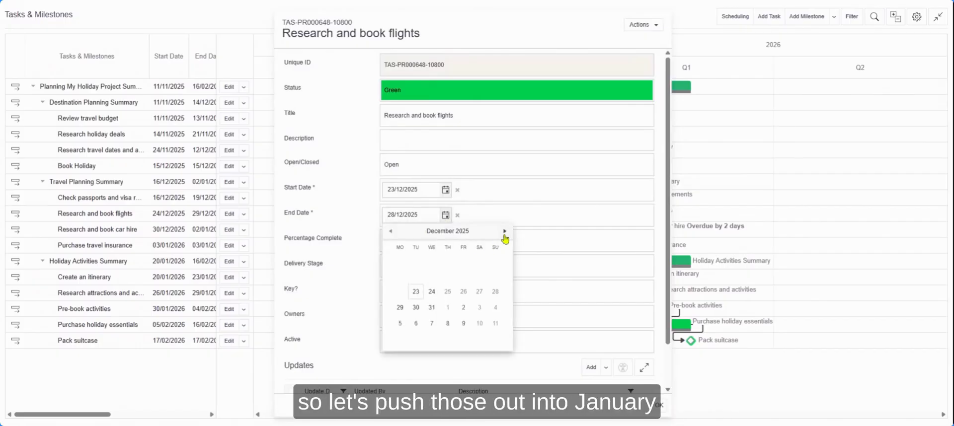
pyautogui.click(464, 325)
pyautogui.click(446, 190)
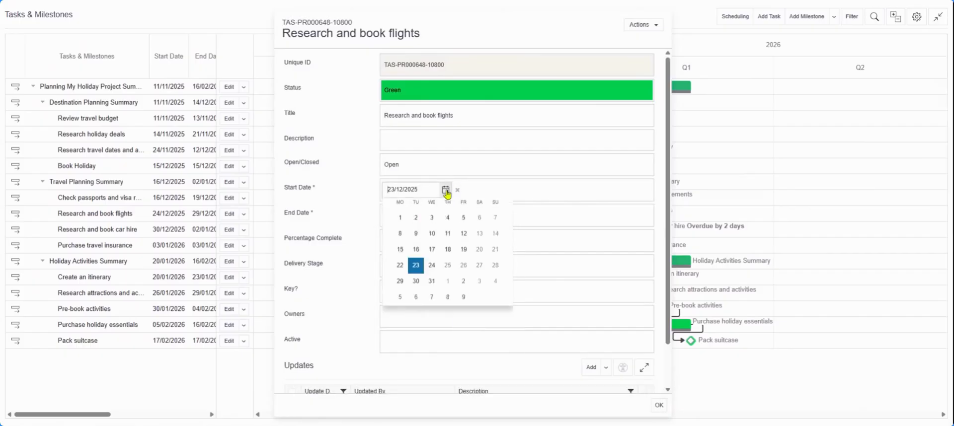
pyautogui.click(400, 312)
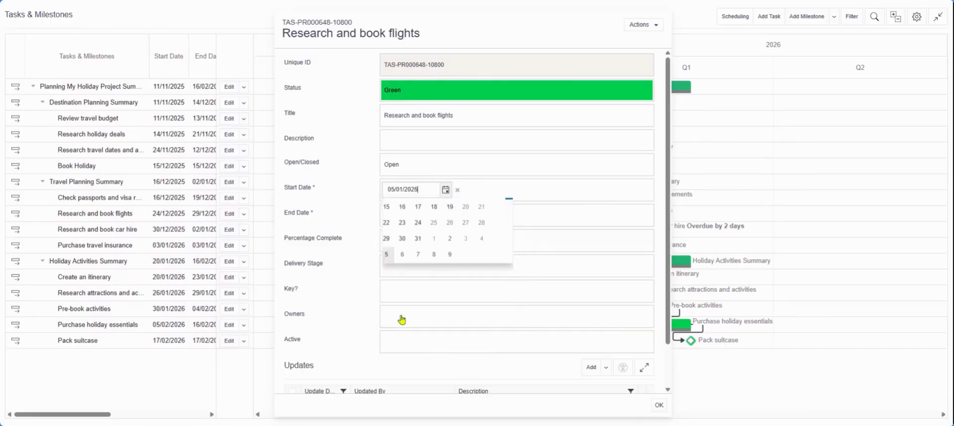
pyautogui.click(659, 406)
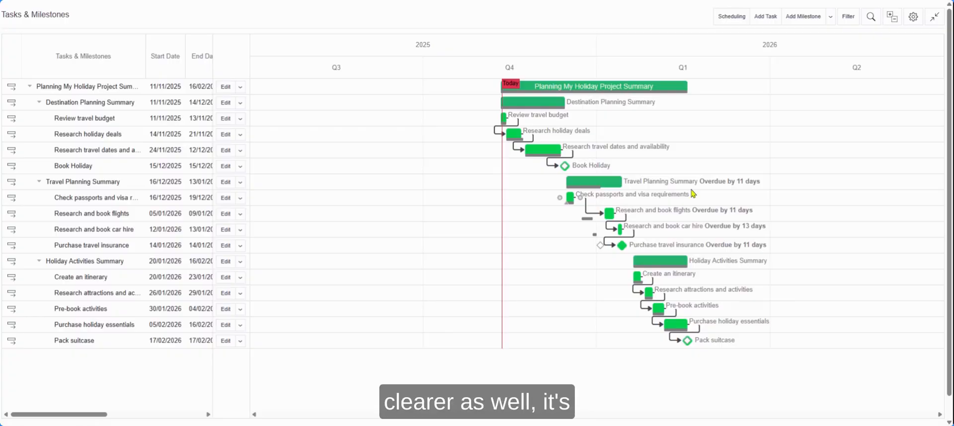
# Check the Gantt's column settings without changing them, and widen the task table to show the Baseline Start Date and Baseline End Date columns.
pyautogui.click(912, 20)
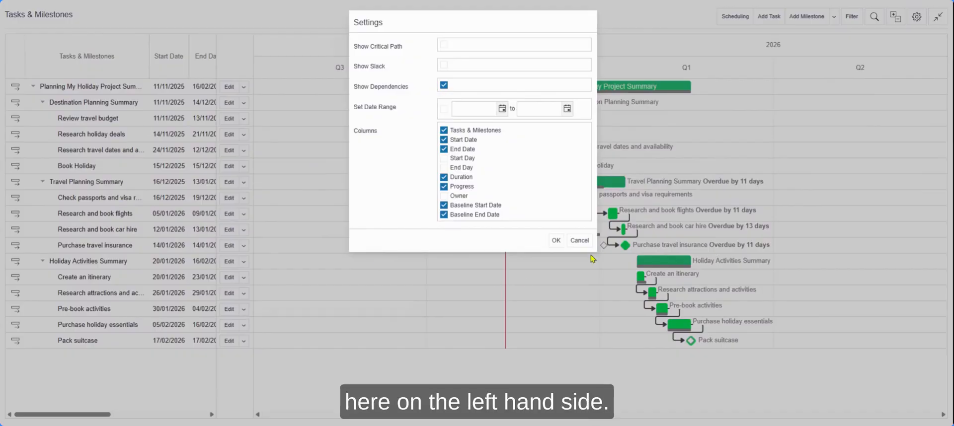
pyautogui.click(580, 243)
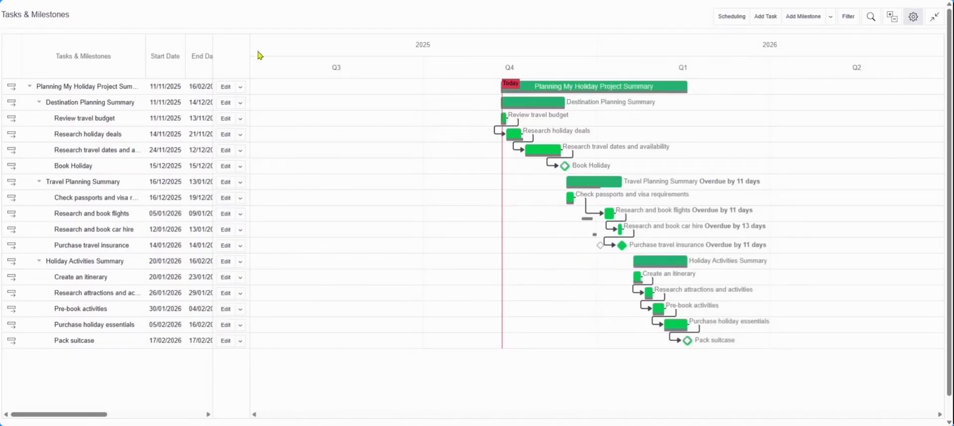
pyautogui.moveTo(253, 43); pyautogui.dragTo(435, 45)
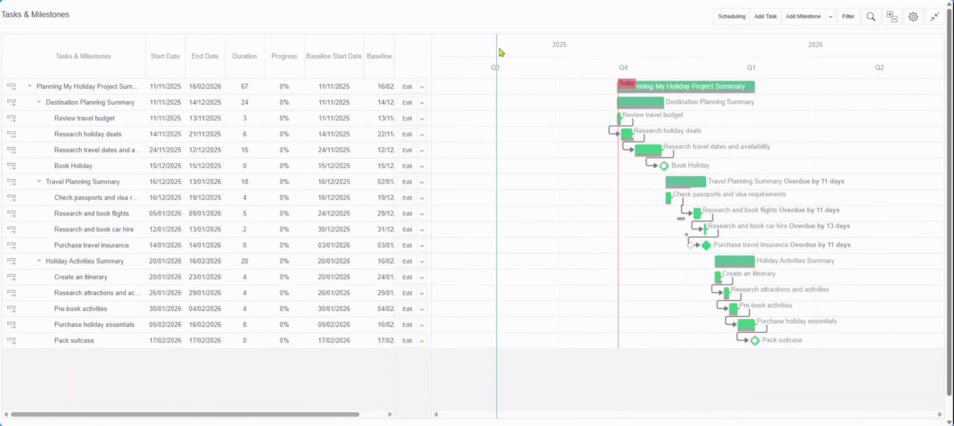
pyautogui.moveTo(501, 53); pyautogui.dragTo(501, 53)
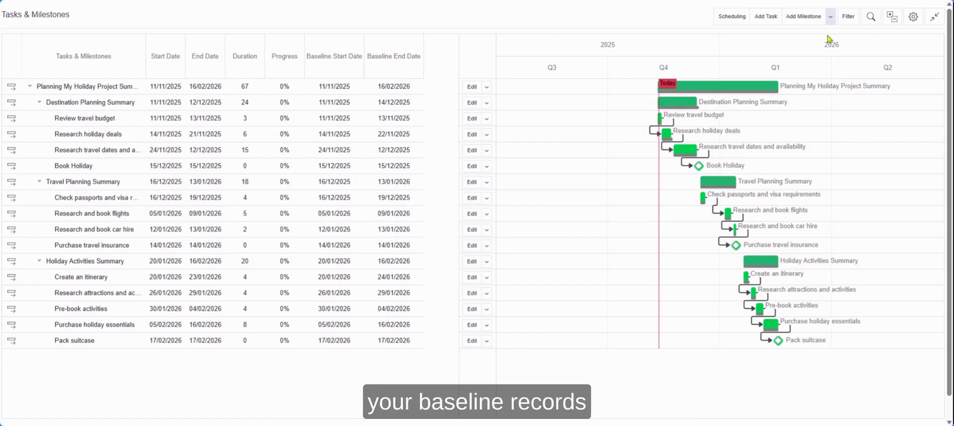
# Hide the November 2025 (part 2) baseline from the Gantt and close the Baselines dialog.
pyautogui.click(831, 18)
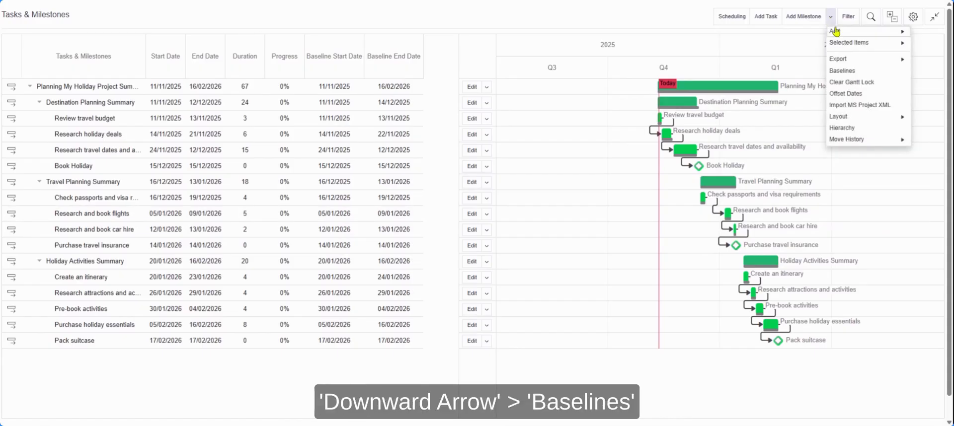
pyautogui.click(842, 71)
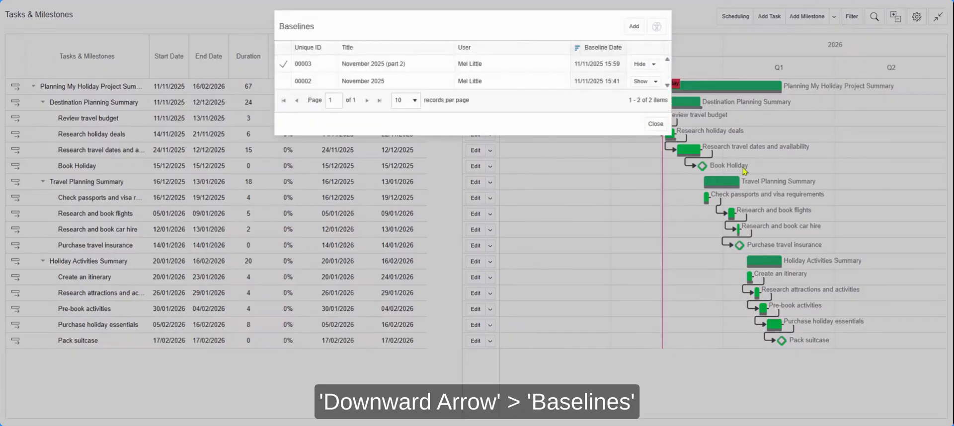
pyautogui.click(639, 64)
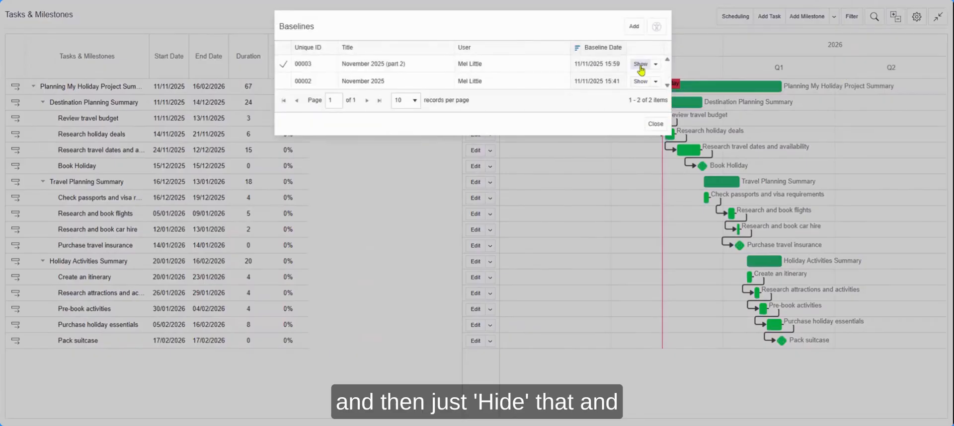
pyautogui.click(656, 123)
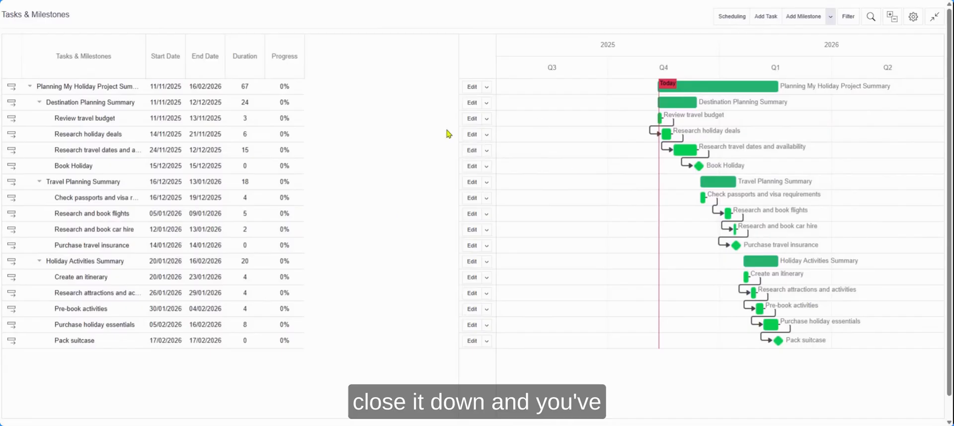